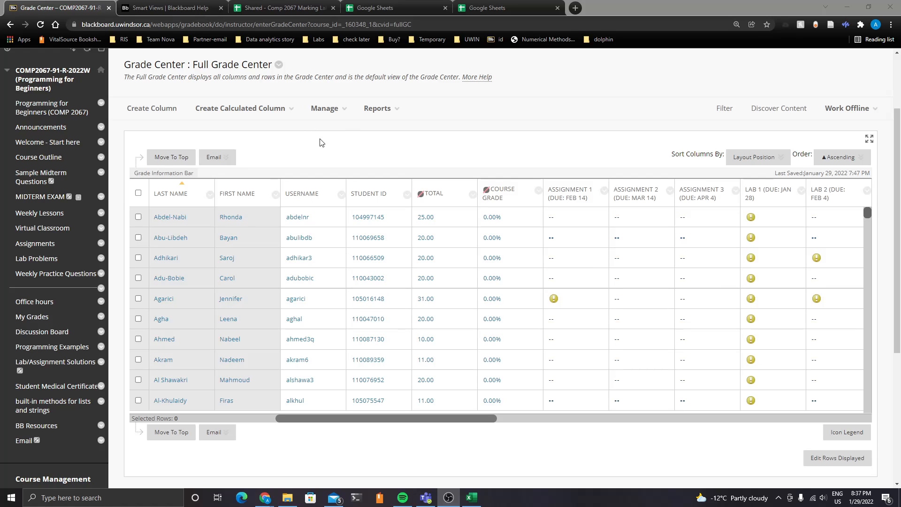
Open the Aaron's Students smart view from the Grade Center's smart views list
scroll(67, 301, down, 5)
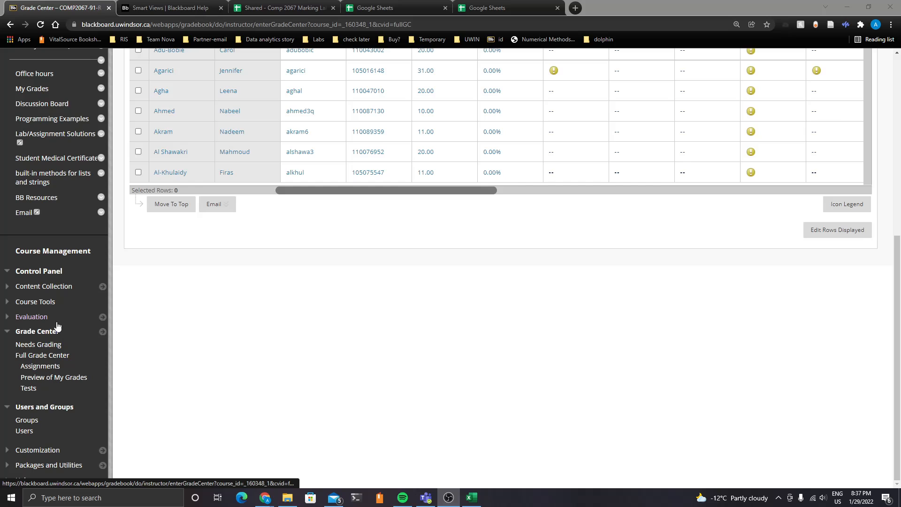
click(53, 356)
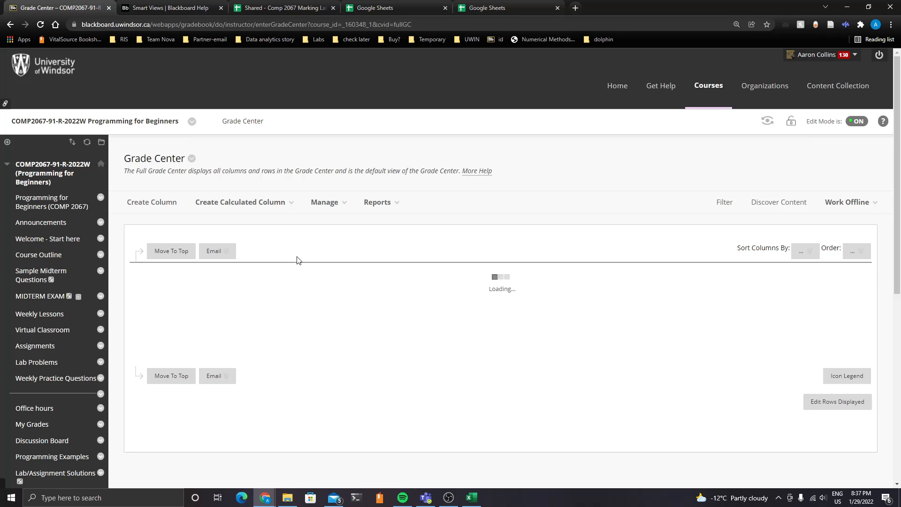
click(324, 202)
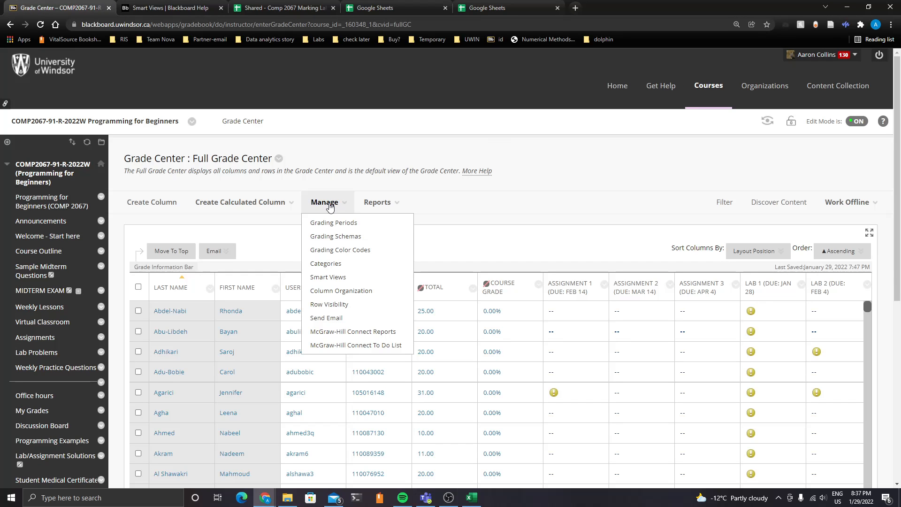
click(340, 277)
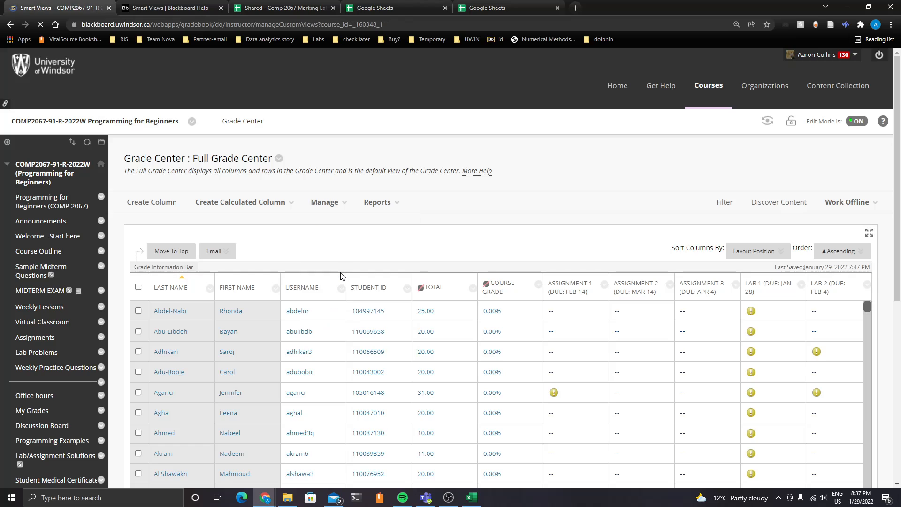
scroll(282, 256, down, 3)
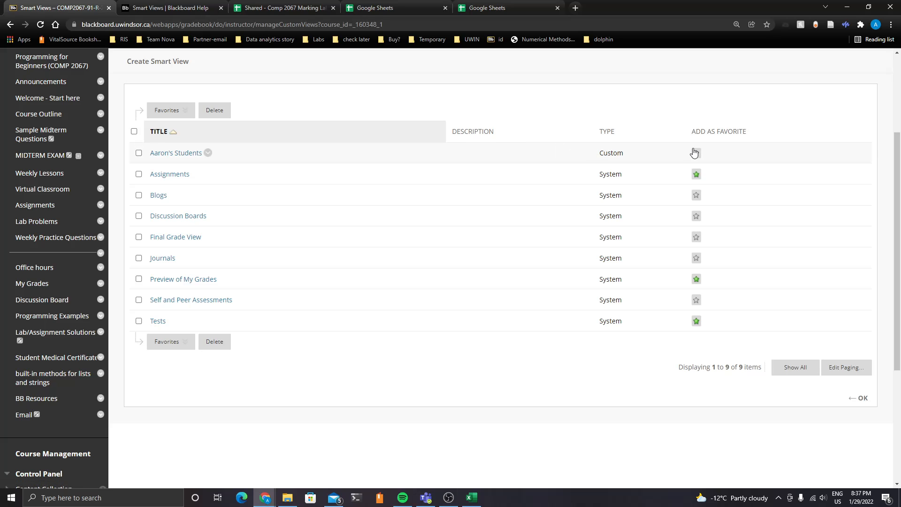
scroll(71, 281, down, 4)
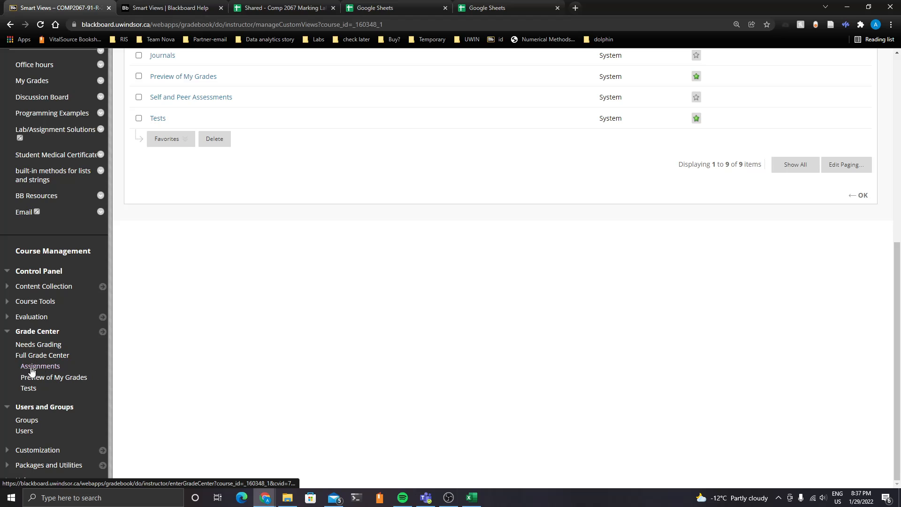
scroll(459, 302, up, 4)
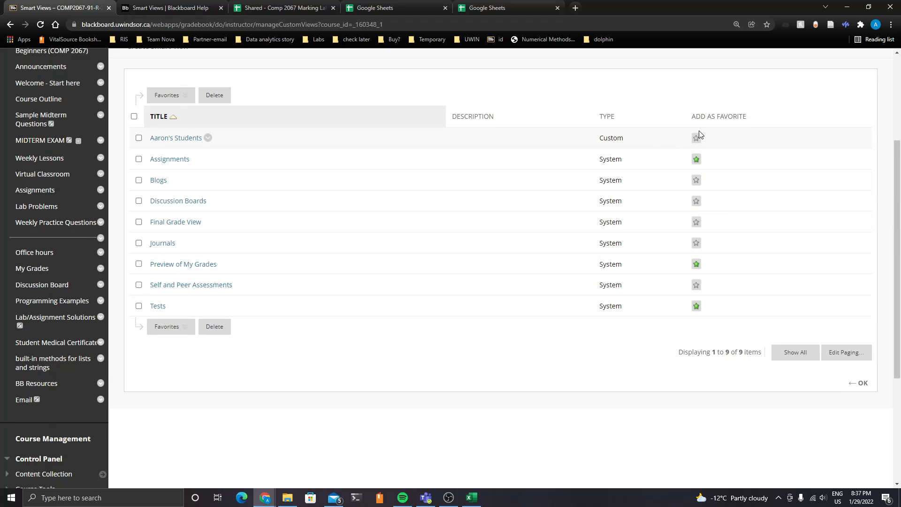
click(176, 143)
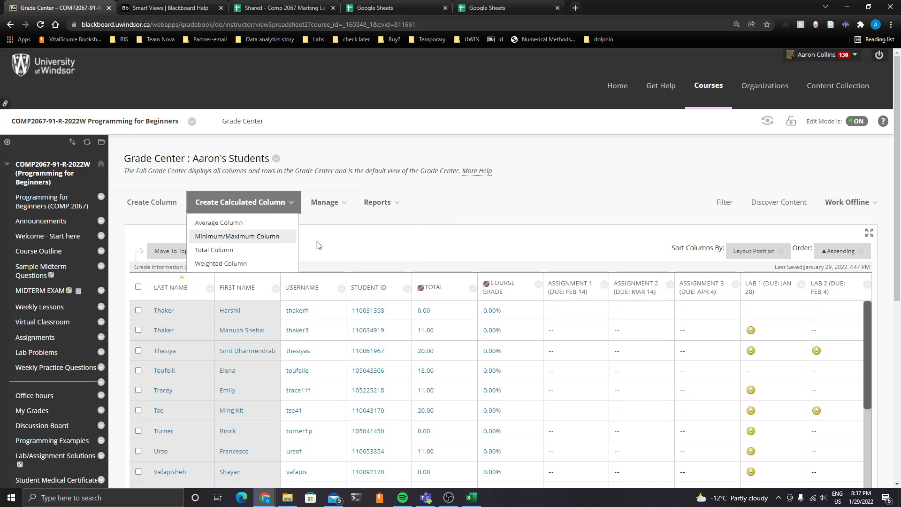
click(274, 214)
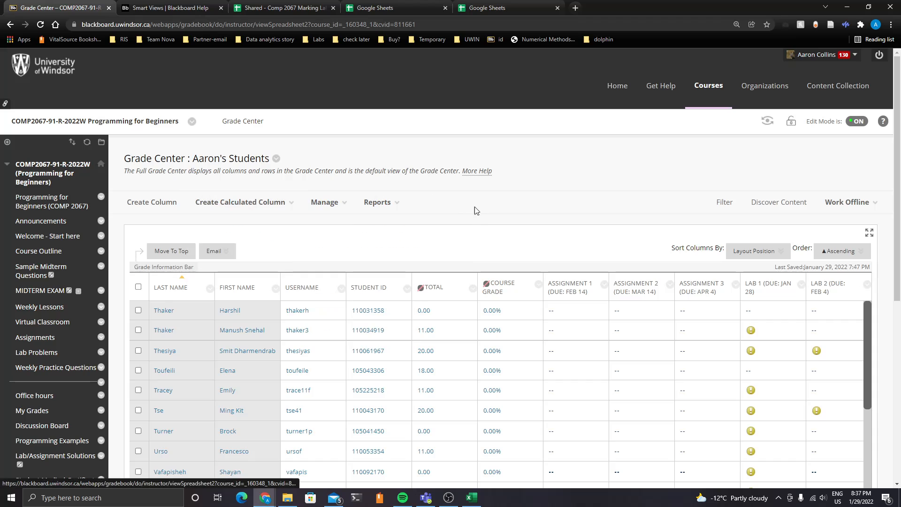
scroll(287, 131, down, 2)
scroll(288, 129, up, 1)
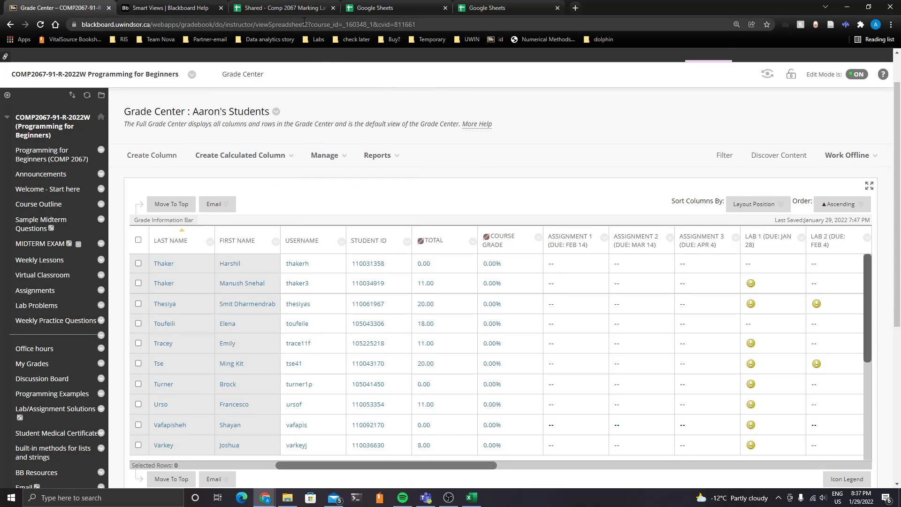
Read the Marking Spreadsheet post in the 2067 TAs Teams channel alongside the shared marking spreadsheet
click(295, 5)
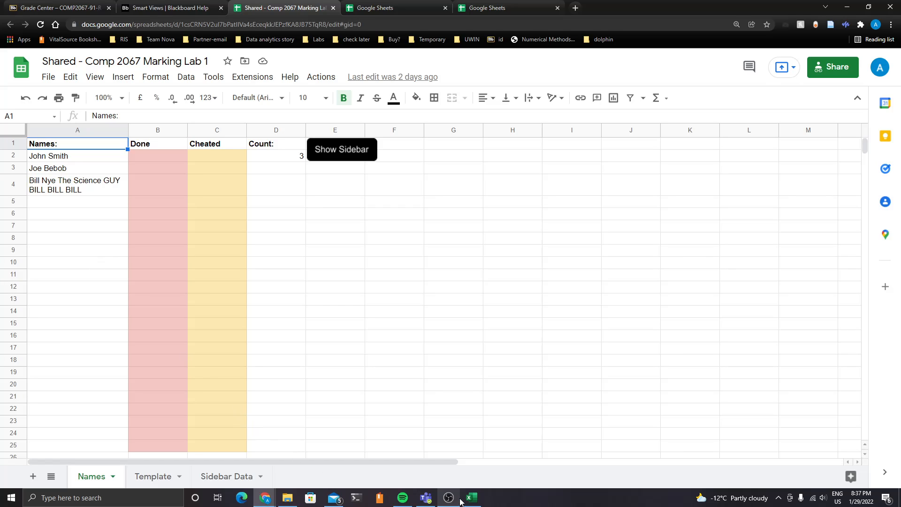
click(426, 497)
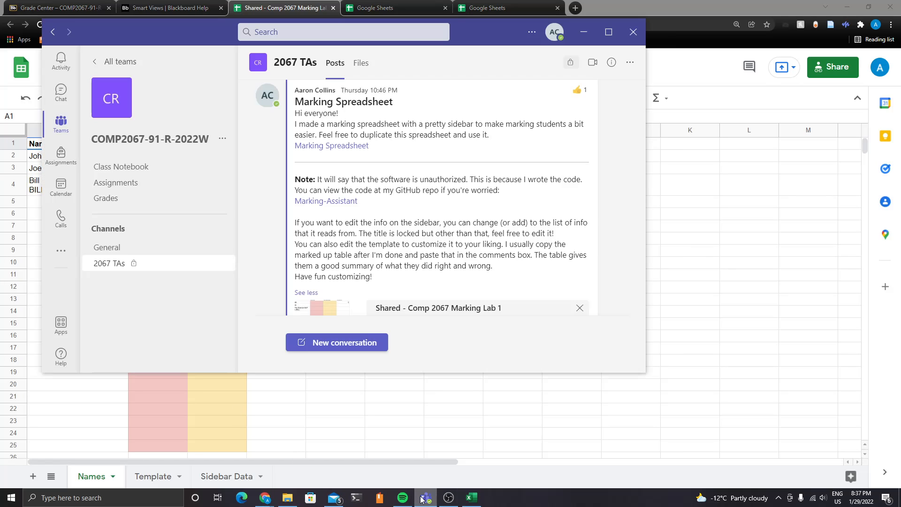
scroll(316, 228, up, 1)
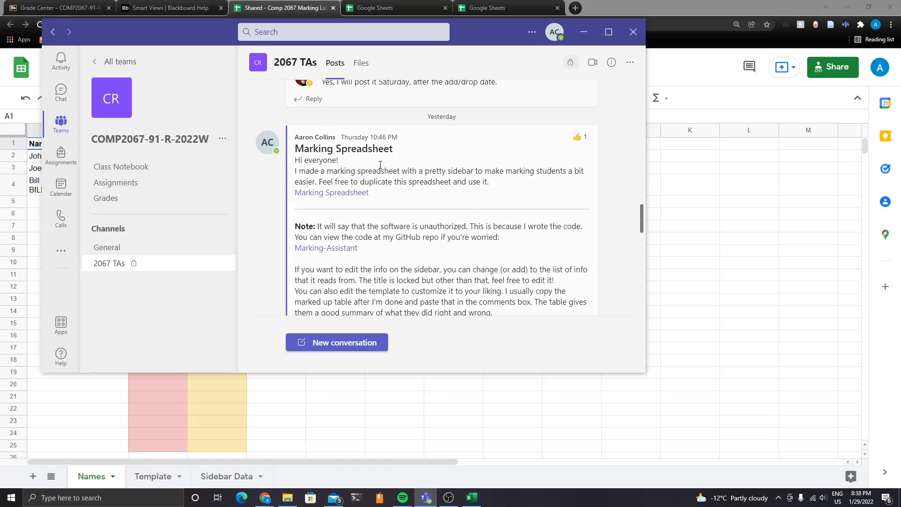
mouse_move(297, 136)
scroll(386, 171, down, 1)
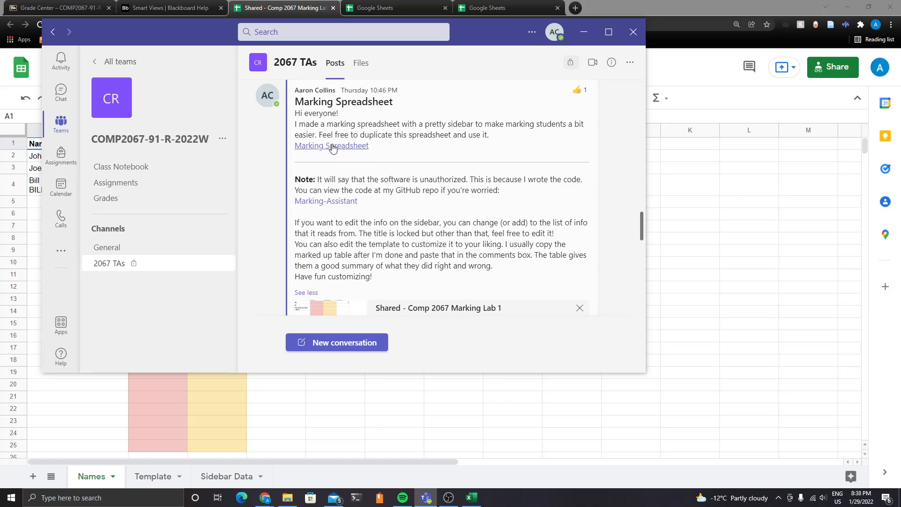
click(271, 6)
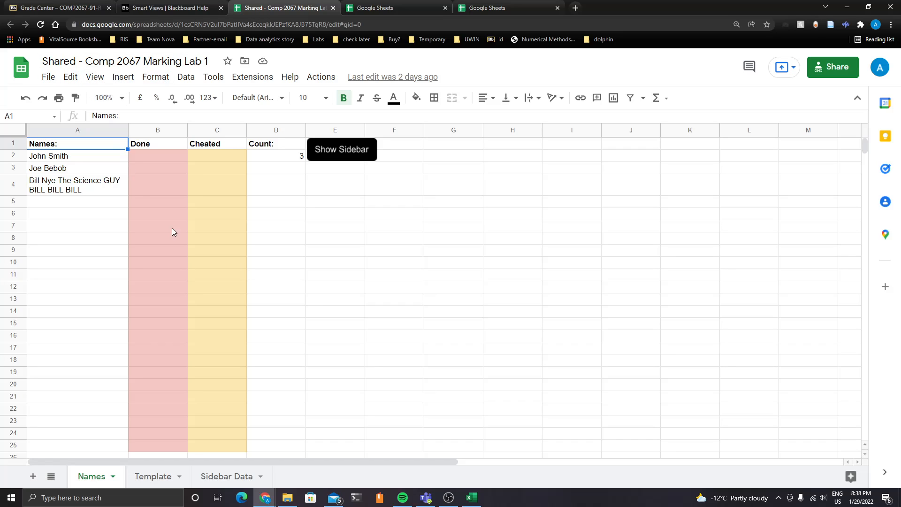
click(425, 497)
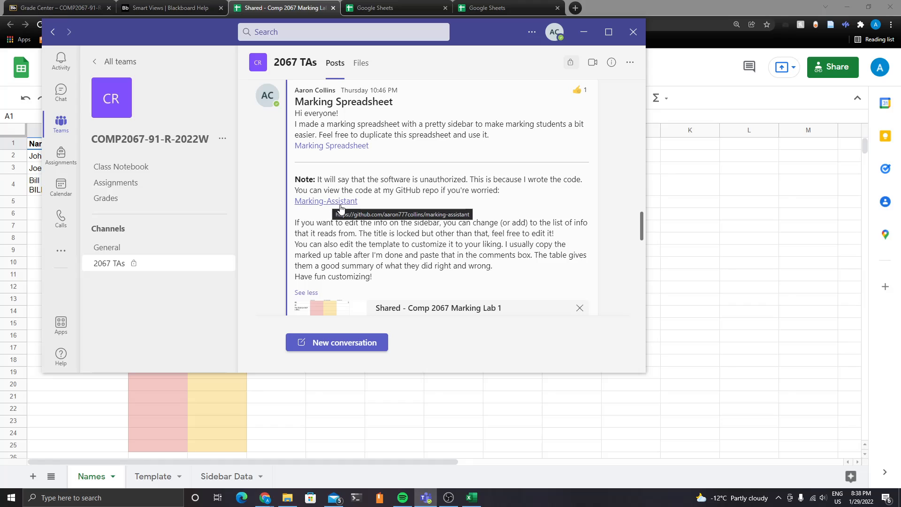
scroll(328, 206, down, 2)
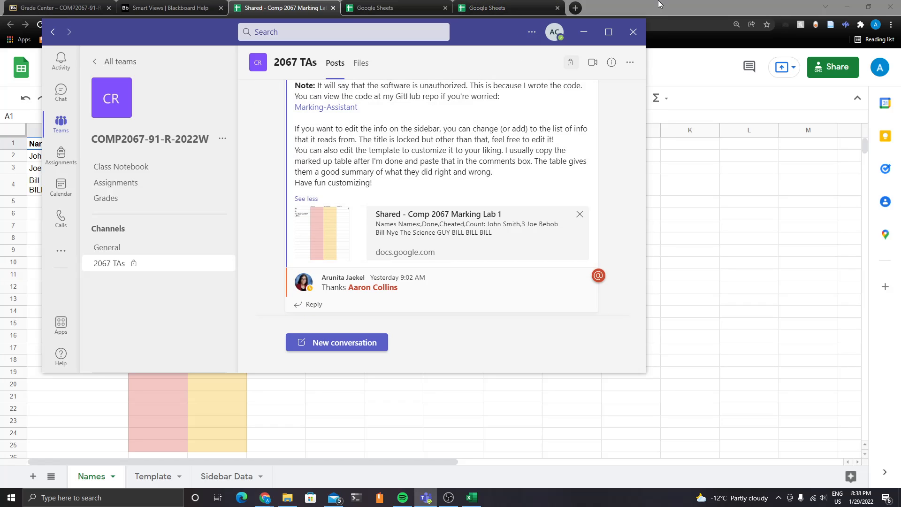
key(alt+Tab)
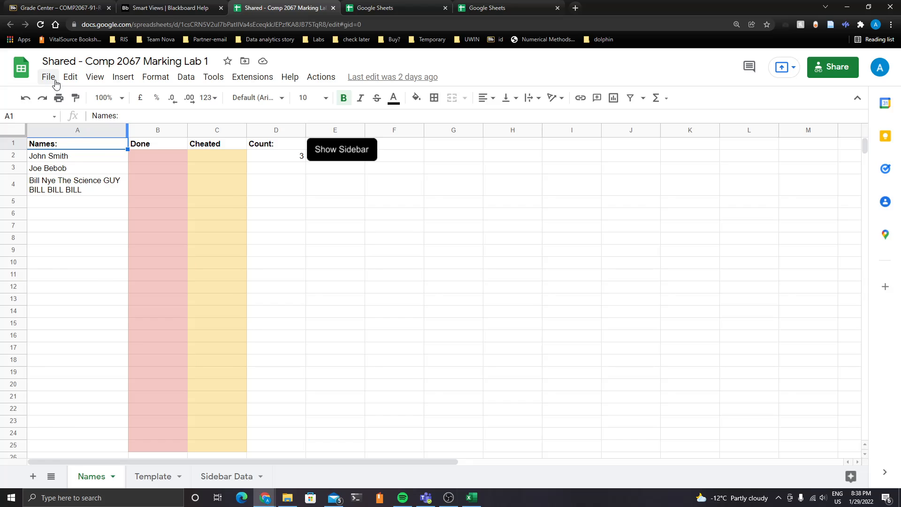
Make a copy of the shared marking spreadsheet in My Drive
click(55, 84)
click(129, 161)
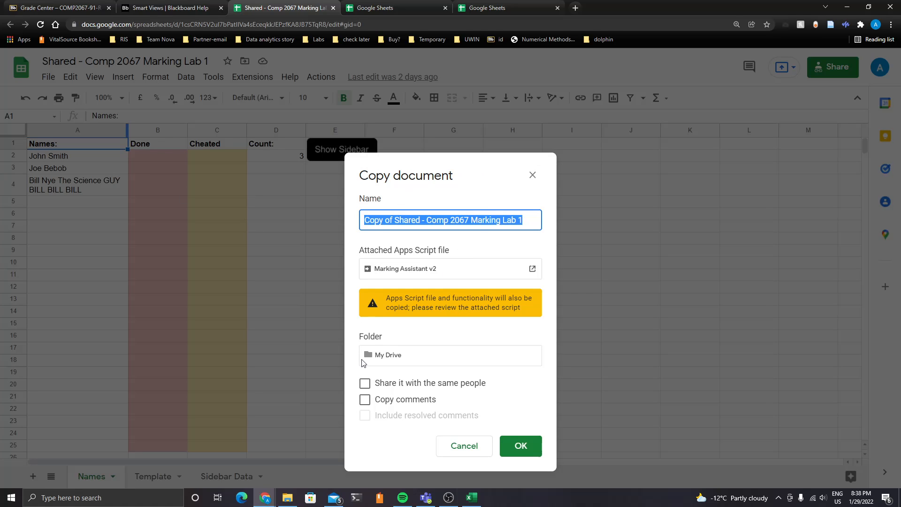
click(529, 445)
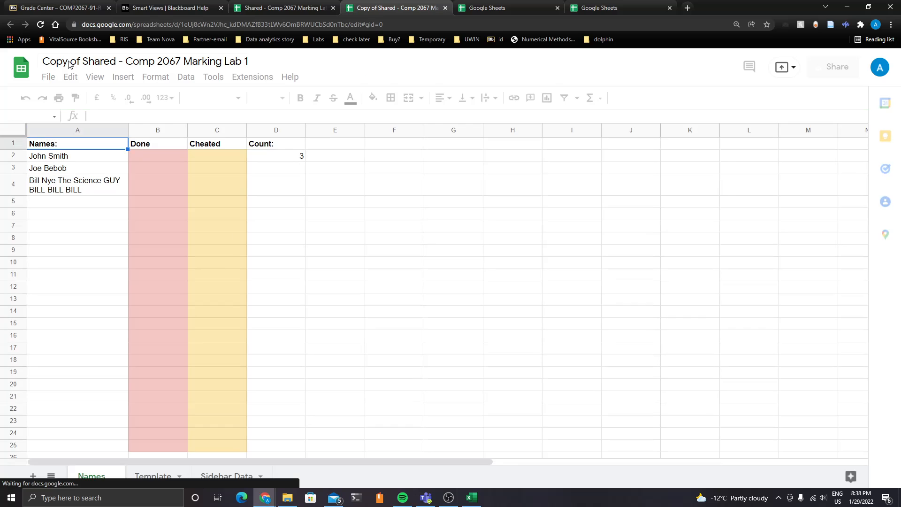
Rename the copied spreadsheet as Comp 2067 Marking Lab 1 - Copy
double_click(76, 61)
click(73, 60)
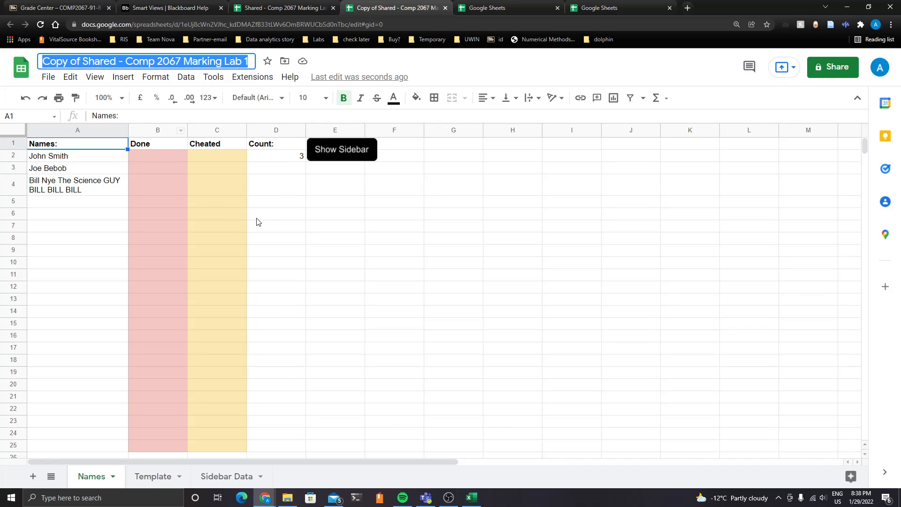
click(130, 61)
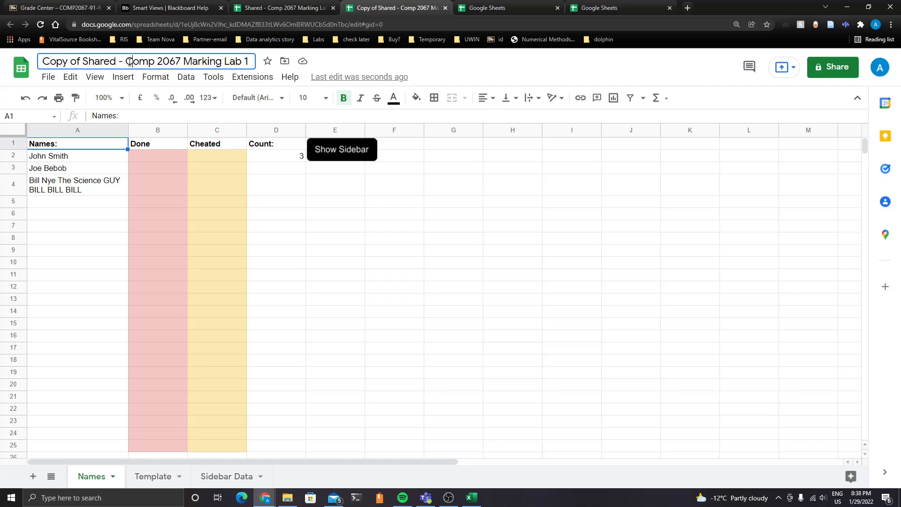
key(shift+Home)
key(BackSpace)
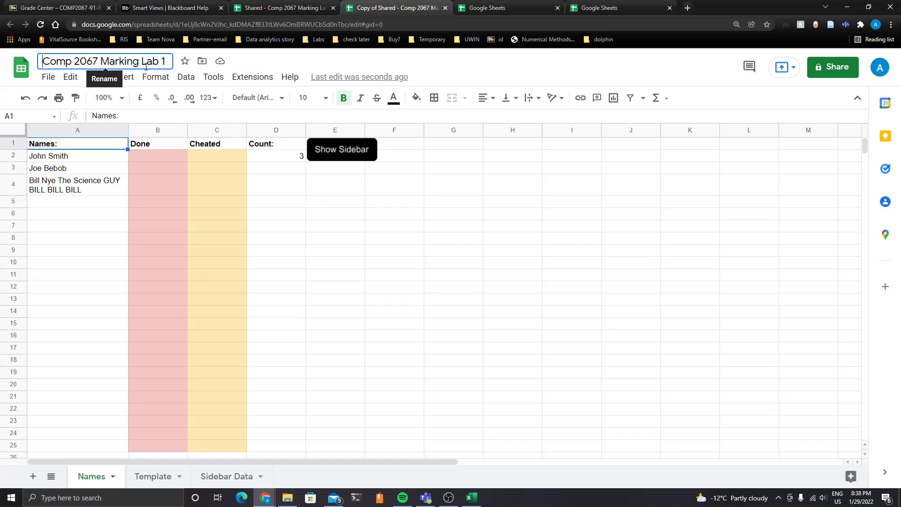
text(- Copy)
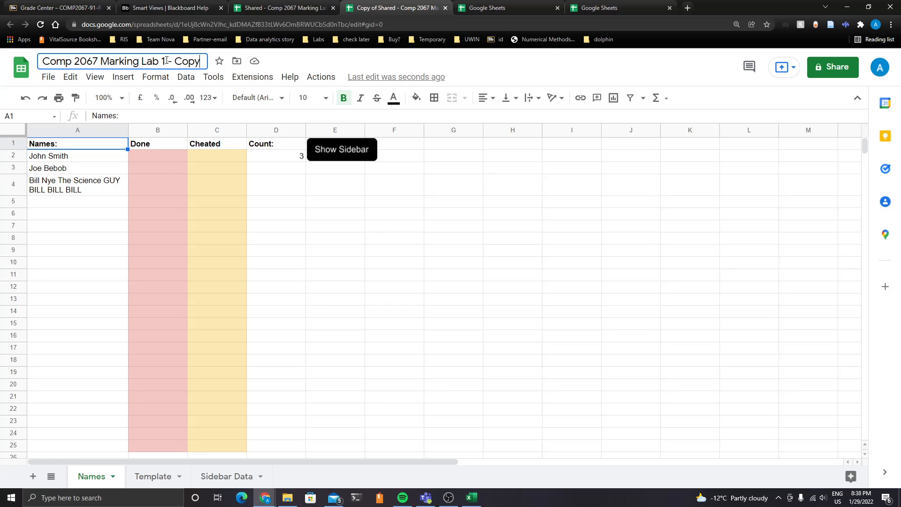
key(Return)
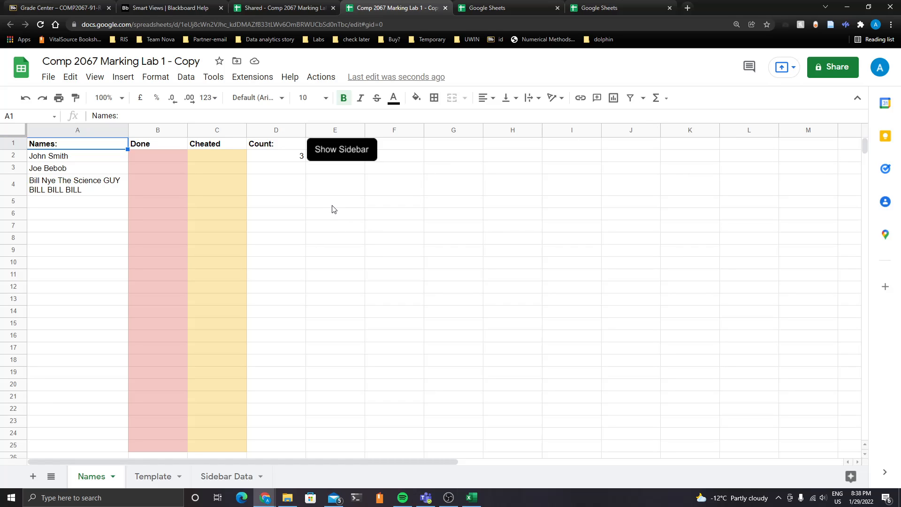
Launch the sidebar script, choose your Google account, and proceed past the unverified-app warning to Marking Assistant v2
click(345, 156)
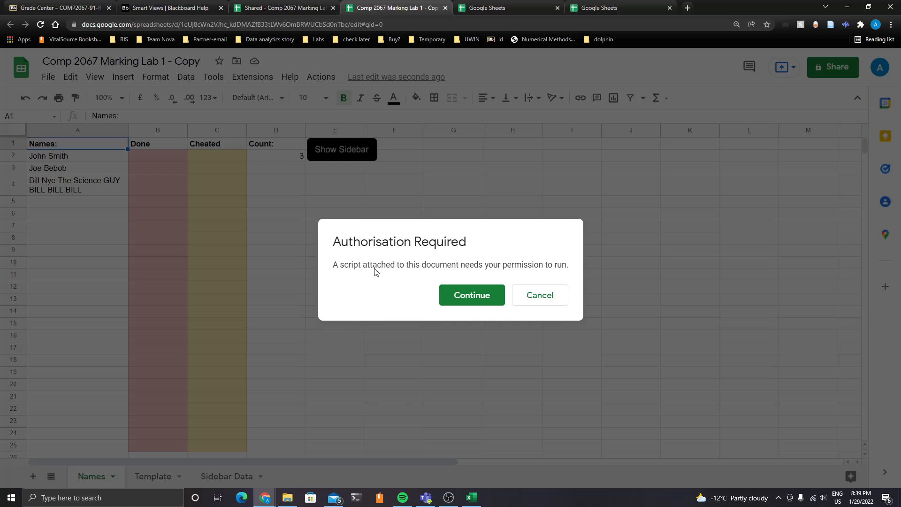
click(458, 295)
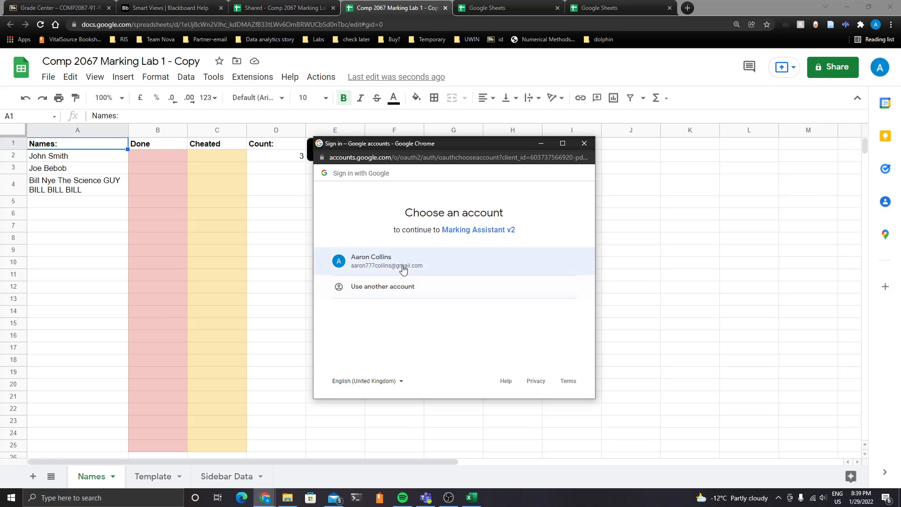
click(398, 265)
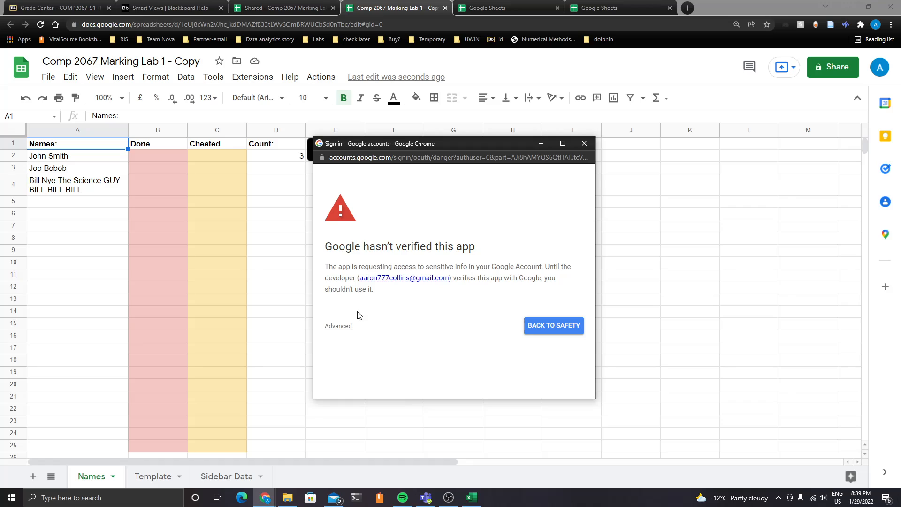
click(339, 326)
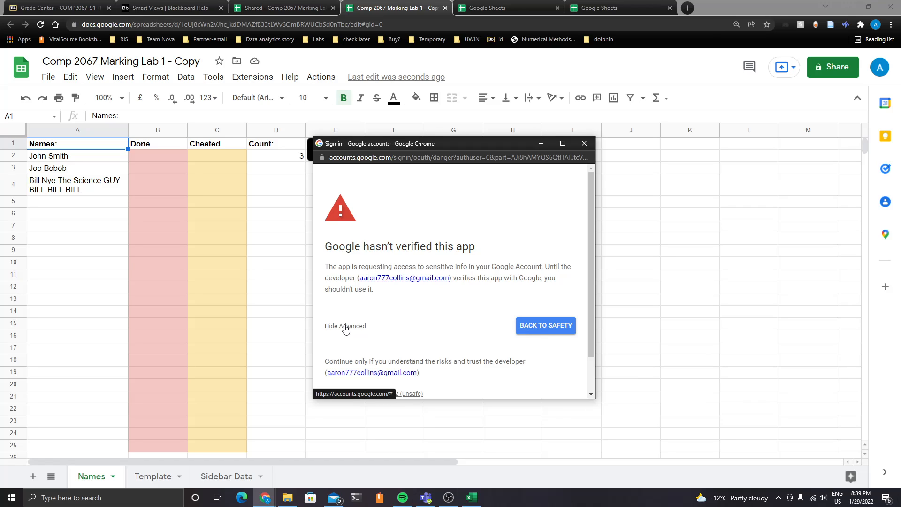
scroll(368, 306, down, 2)
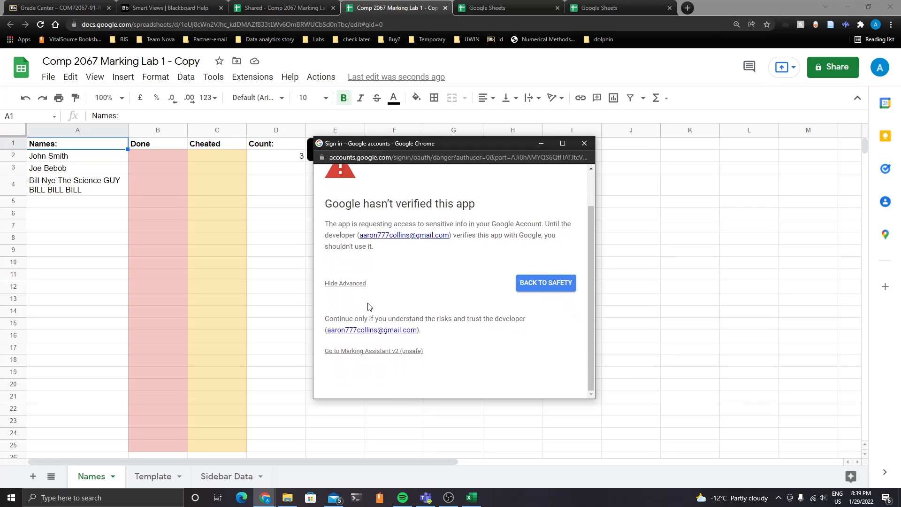
click(384, 352)
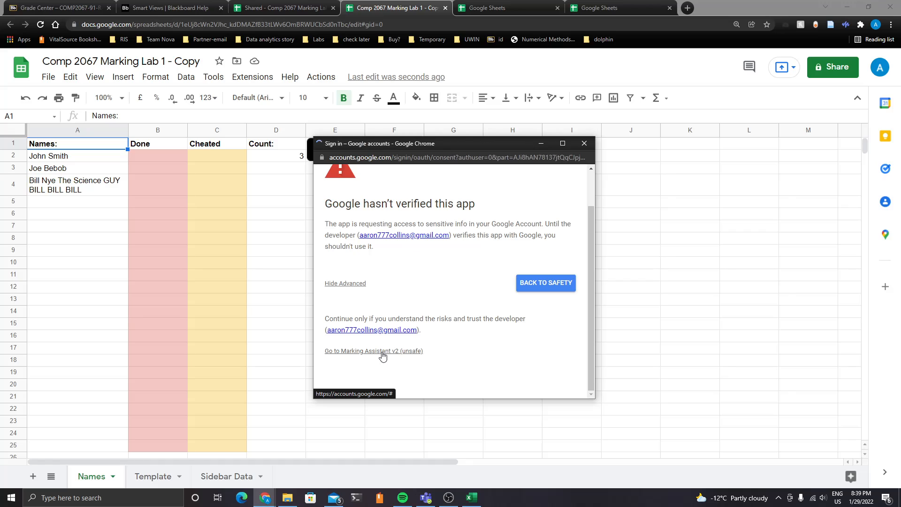
Review the permissions Marking Assistant v2 requests and allow it access to the Google account
scroll(399, 270, down, 1)
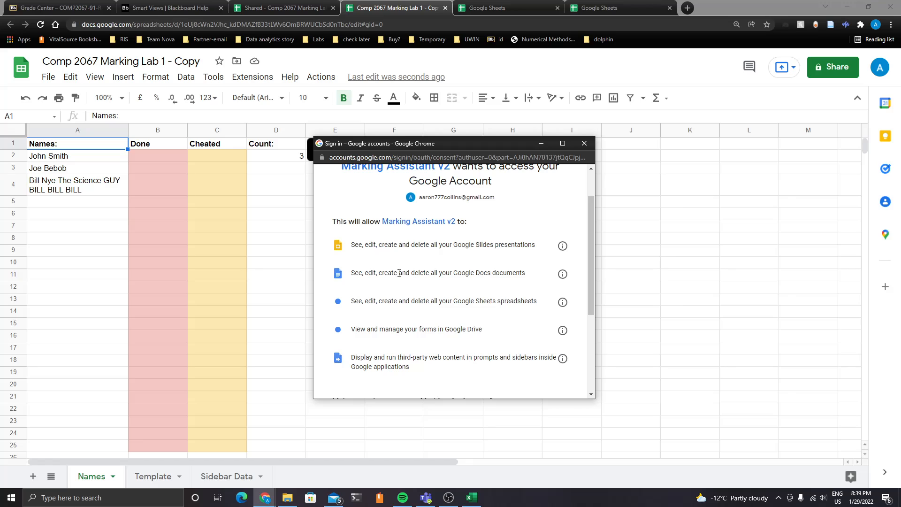
scroll(399, 273, down, 1)
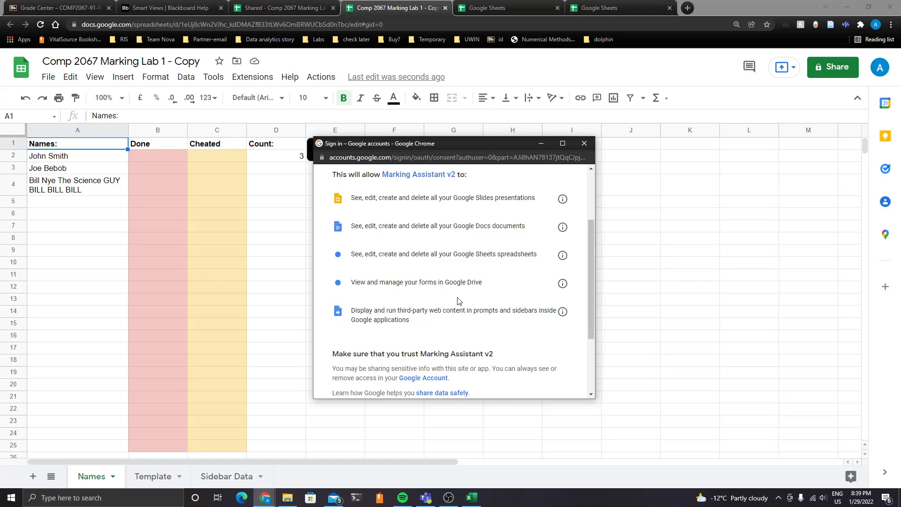
scroll(467, 280, down, 1)
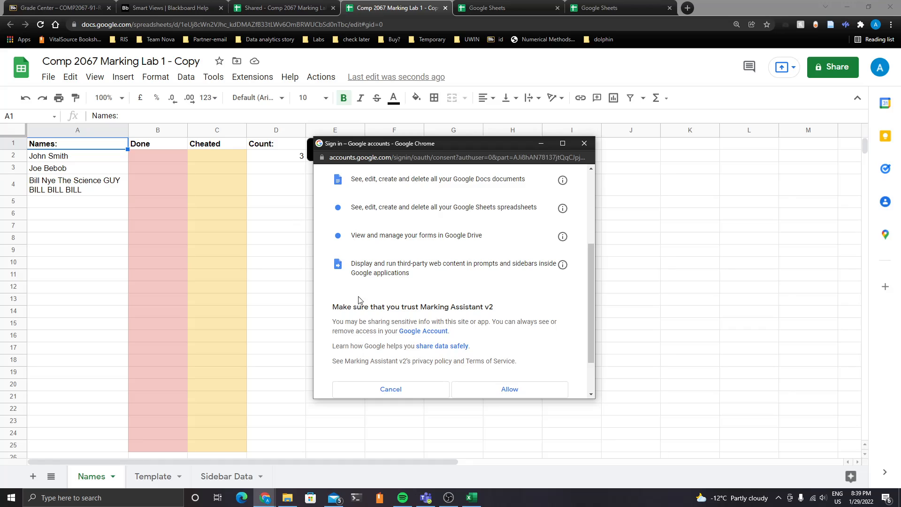
scroll(401, 300, up, 2)
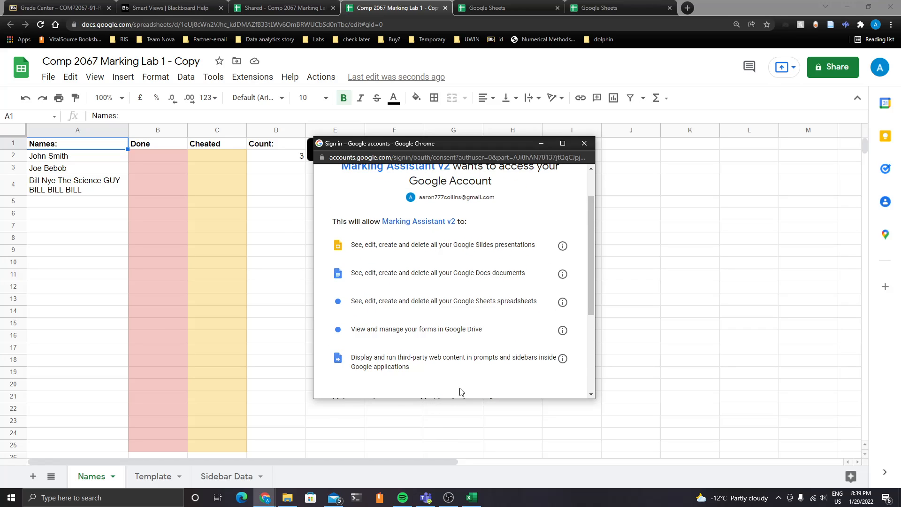
scroll(498, 282, down, 3)
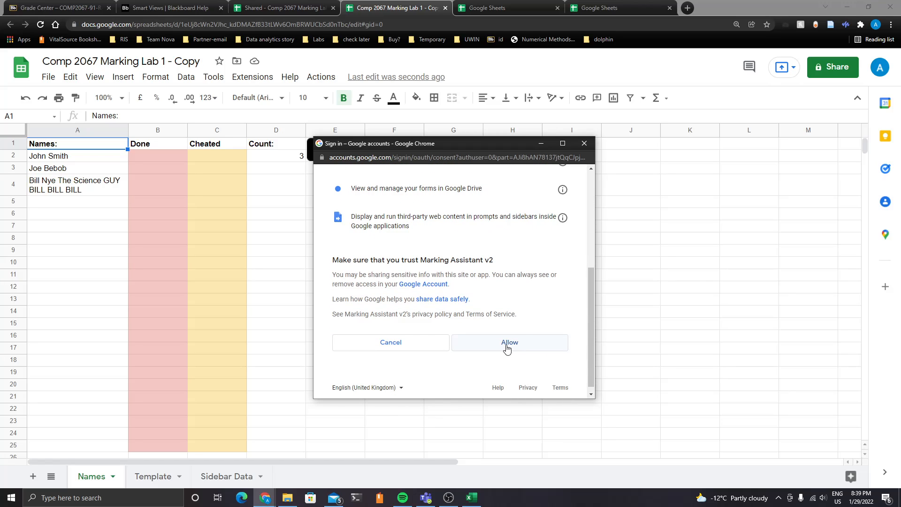
click(506, 345)
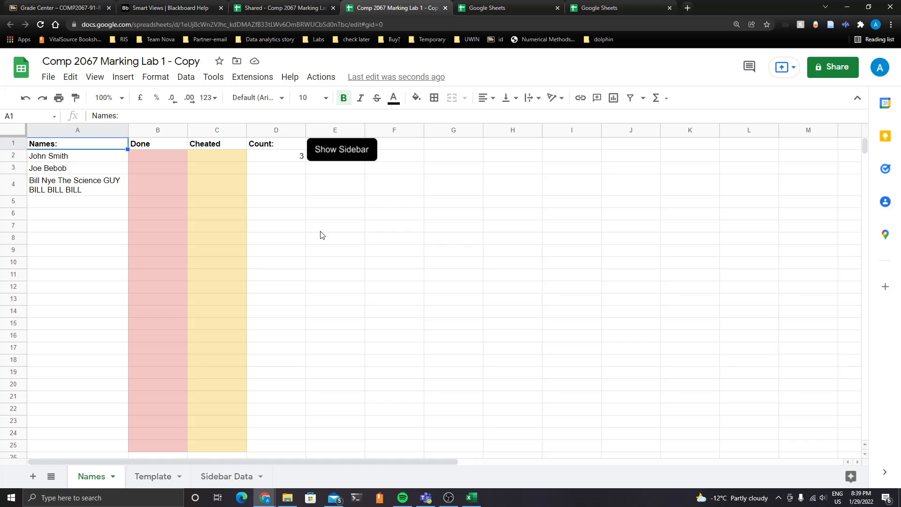
Dismiss the security alert notification and open the Marking Assistant sidebar
click(280, 193)
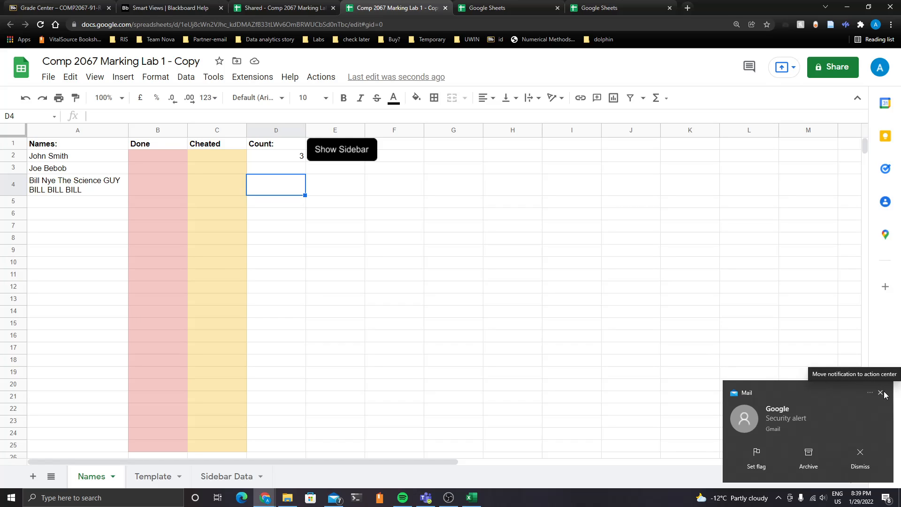
click(881, 393)
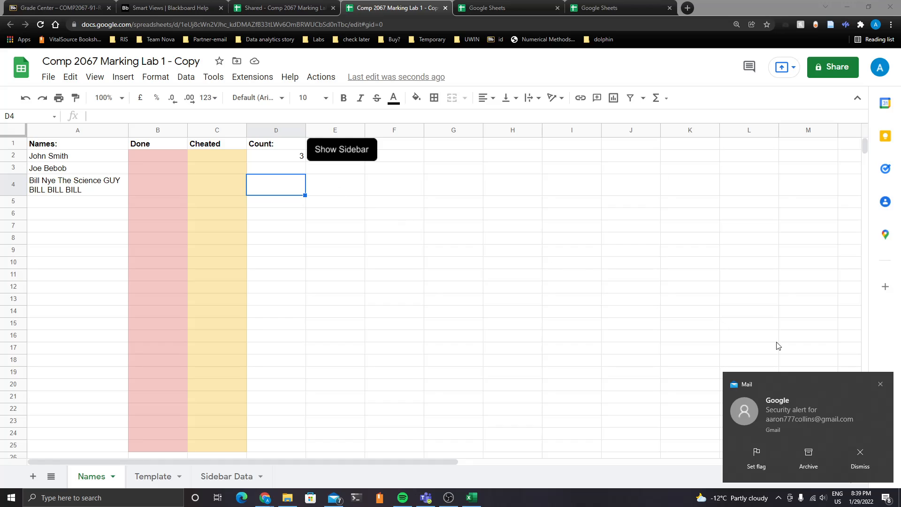
click(881, 384)
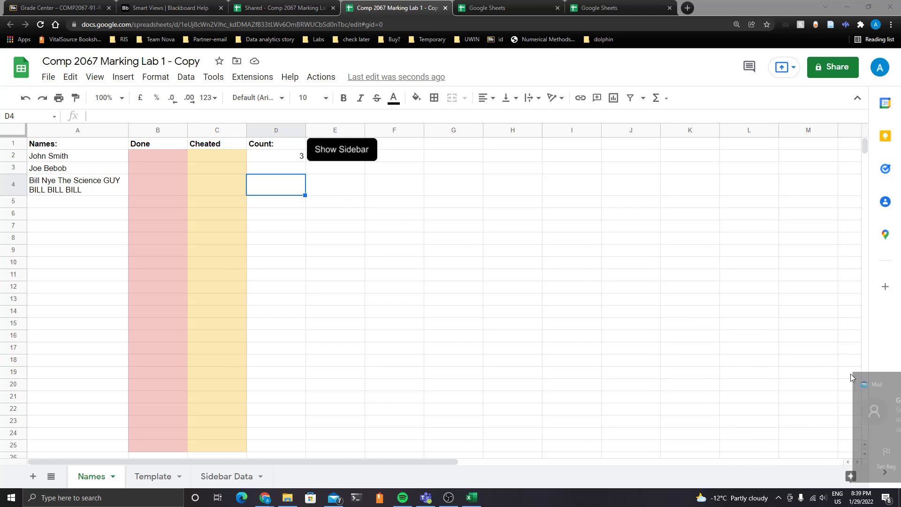
click(338, 154)
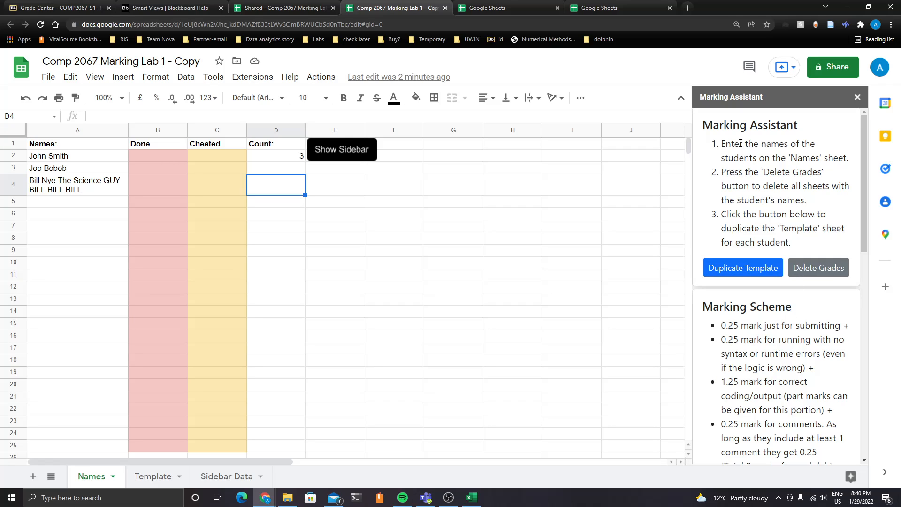
Examine the sidebar instructions and the matching instruction cells on the Sidebar Data sheet
drag(721, 145, 803, 245)
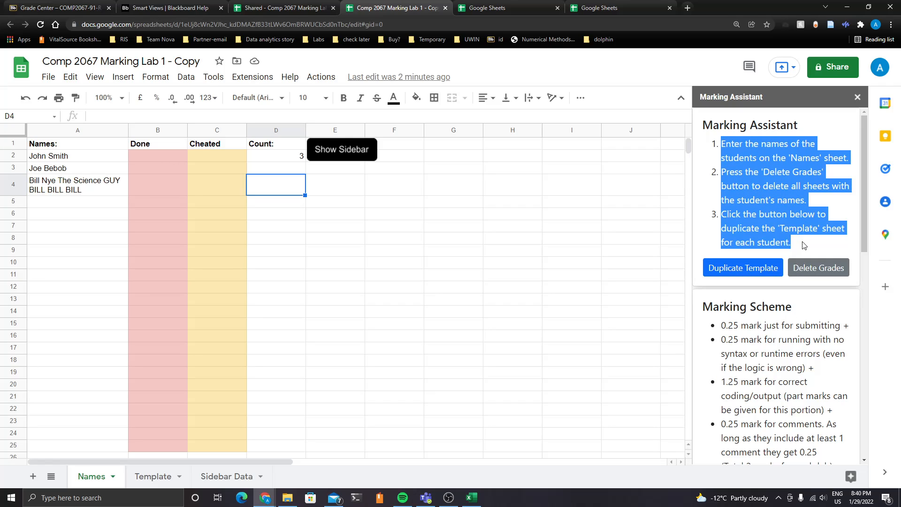
scroll(734, 137, down, 6)
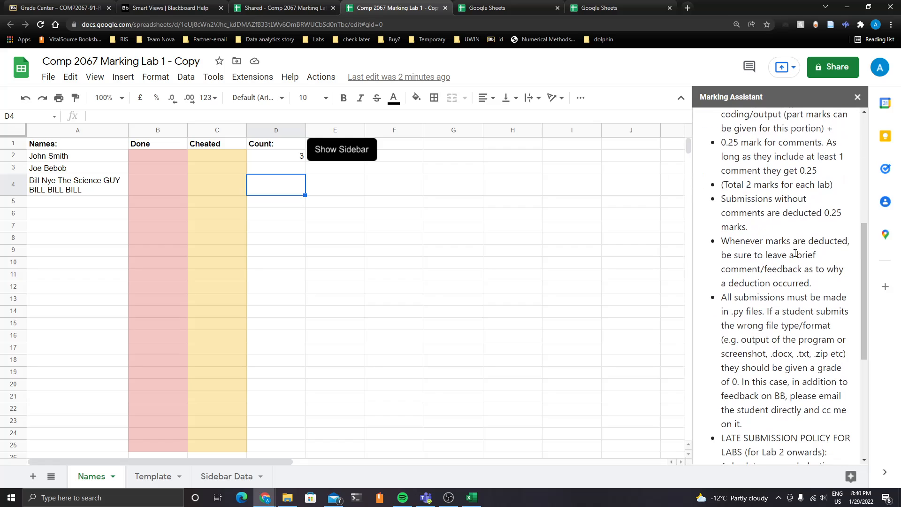
click(224, 476)
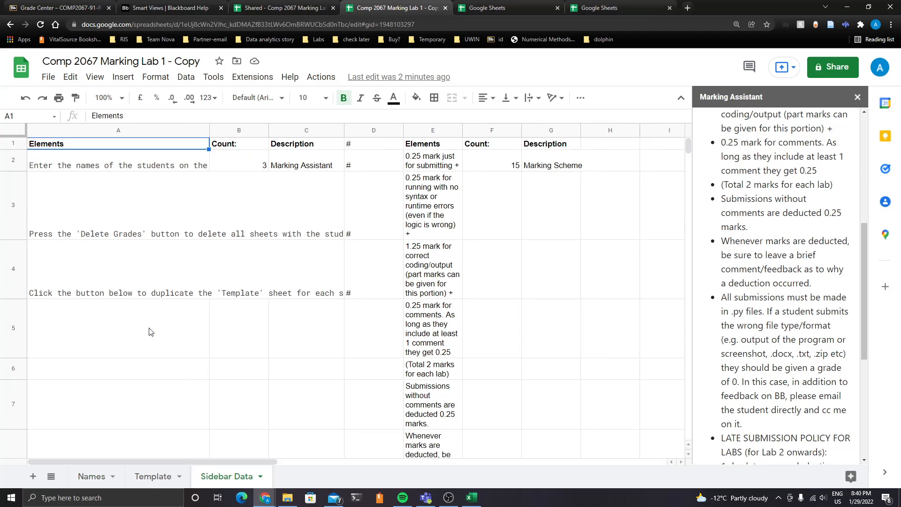
drag(104, 171, 122, 277)
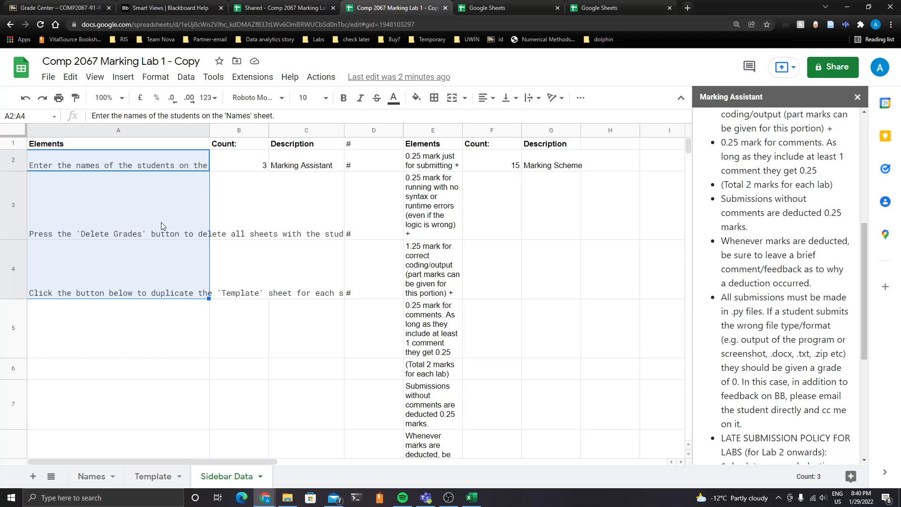
click(163, 178)
drag(154, 164, 148, 314)
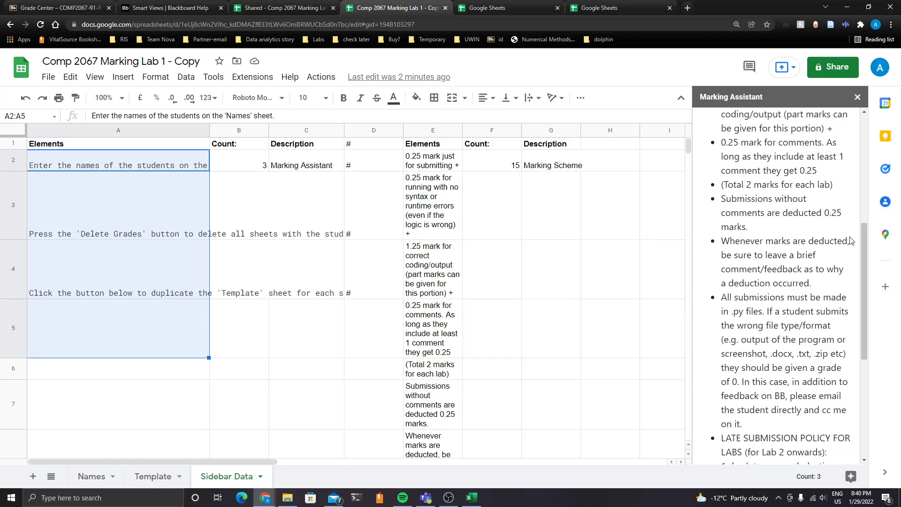
click(168, 329)
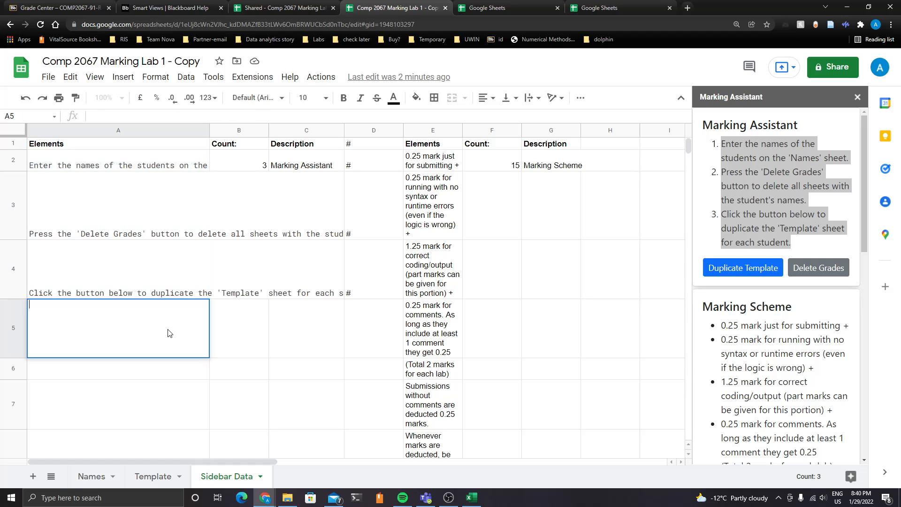
Enter 'Have fun!' as a new instruction in cell A5 of the Sidebar Data sheet, accepting the protected-range warning
text(ha)
key(BackSpace)
key(BackSpace)
key(BackSpace)
key(BackSpace)
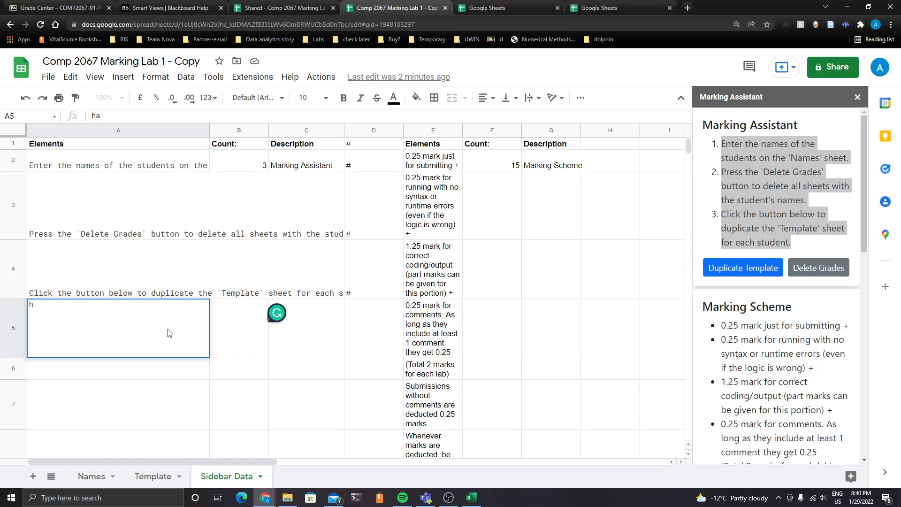
text(Have fun!)
click(165, 384)
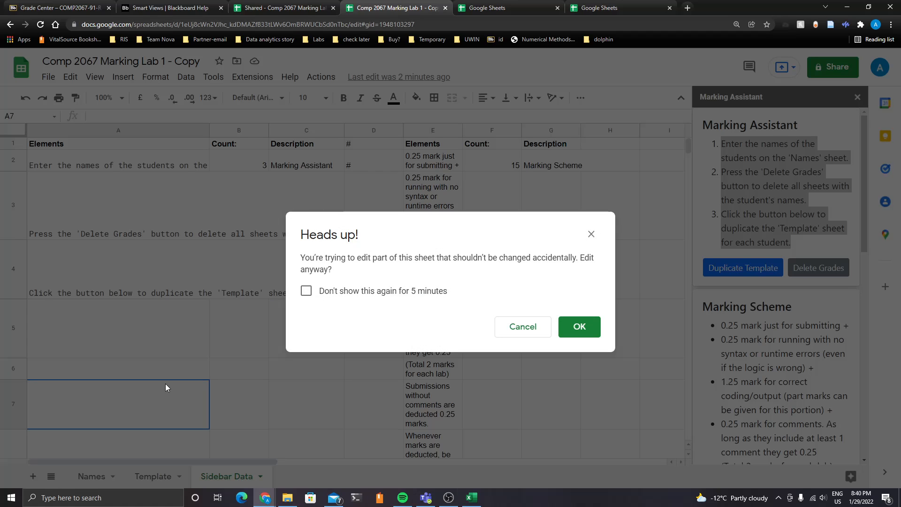
click(577, 329)
click(230, 364)
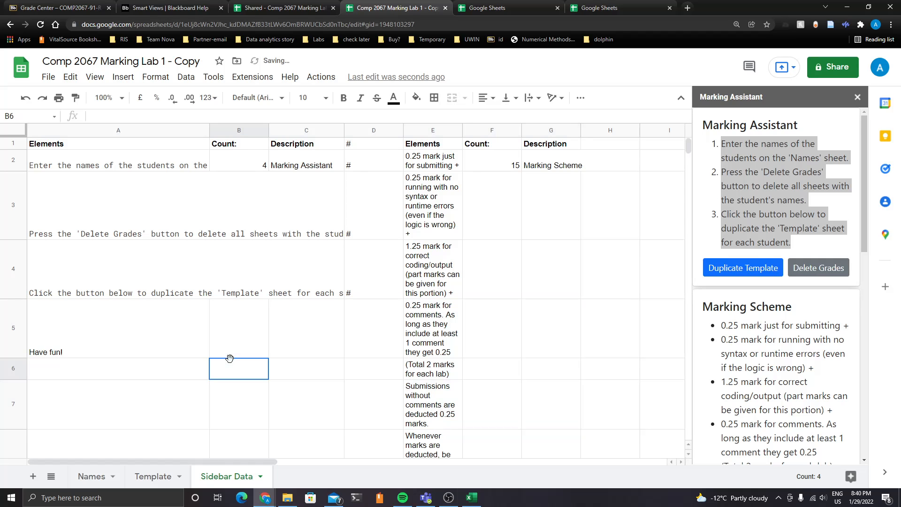
Reload the Marking Assistant sidebar and review its updated instruction list
click(319, 78)
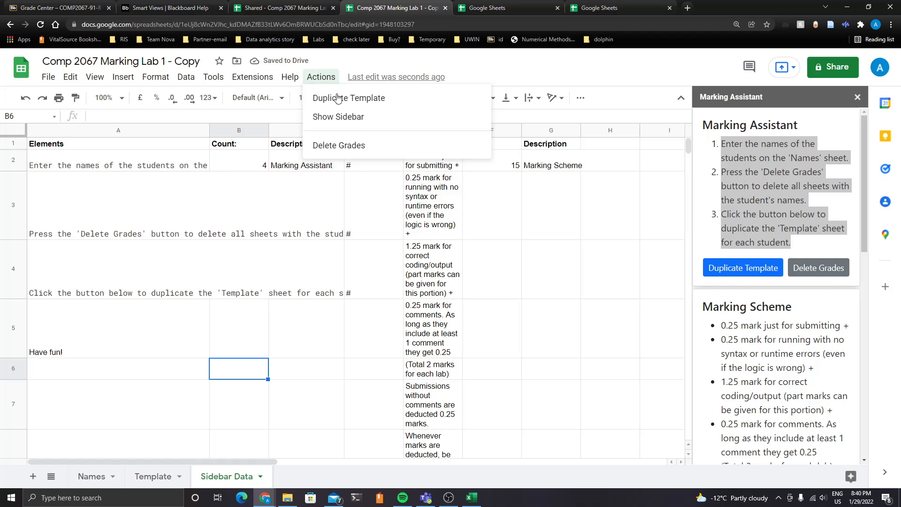
click(344, 119)
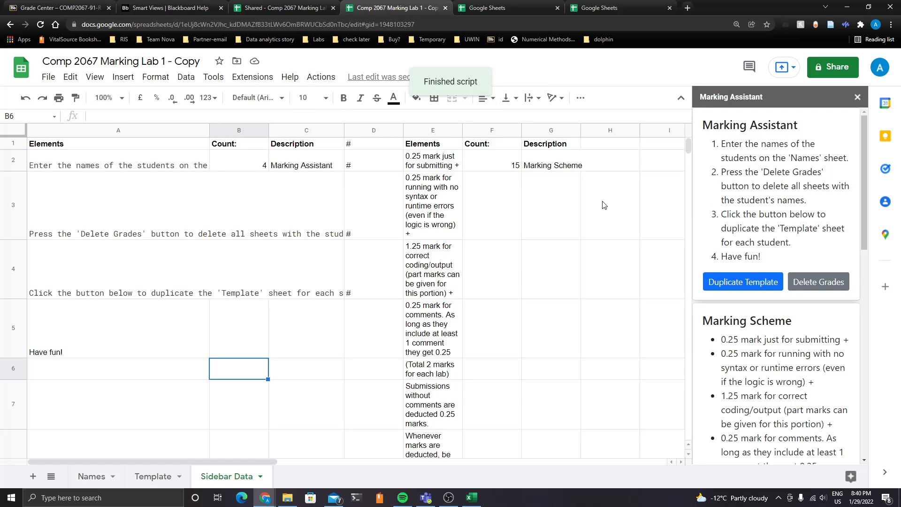
drag(769, 258, 717, 254)
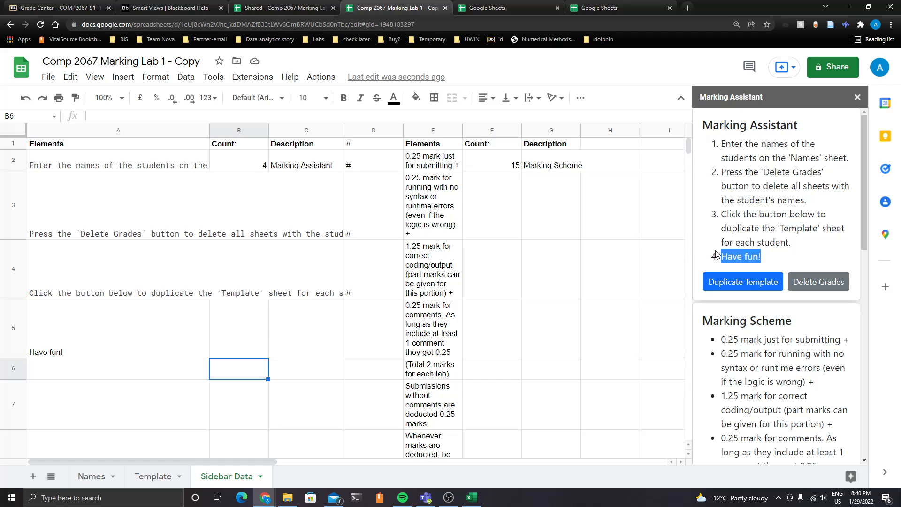
click(746, 212)
drag(723, 143, 779, 258)
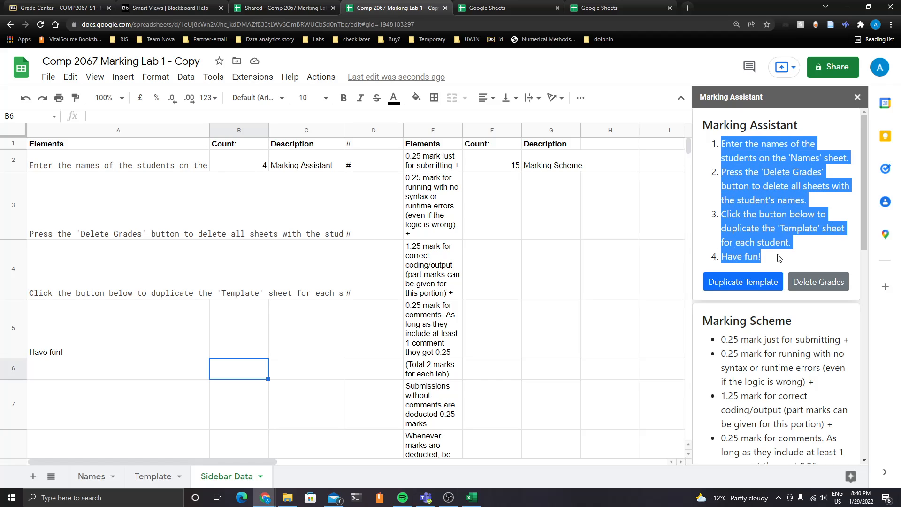
scroll(779, 264, down, 4)
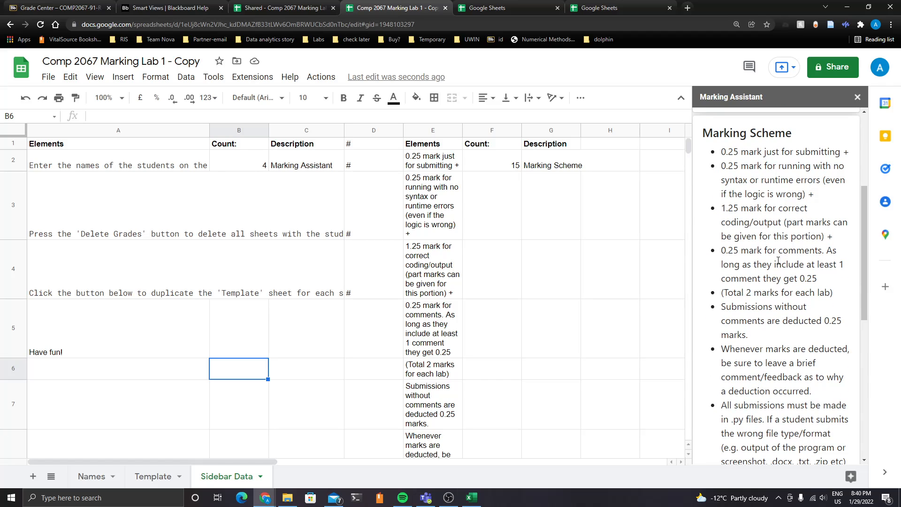
scroll(778, 260, up, 4)
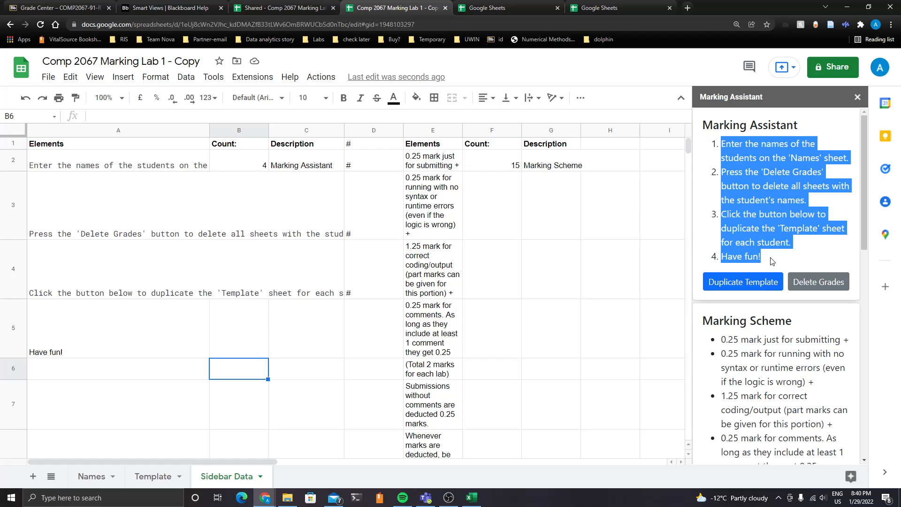
click(770, 260)
drag(718, 148, 789, 256)
click(742, 223)
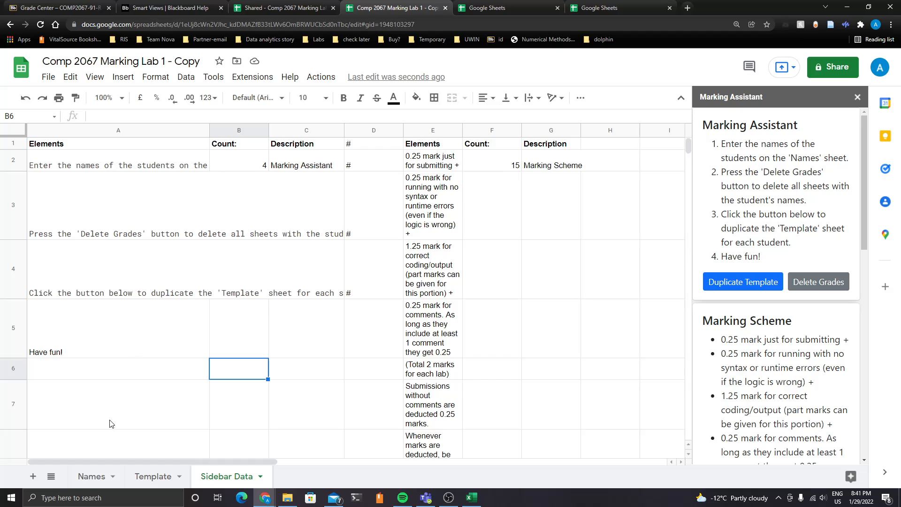
Switch to the Names sheet and examine the student names column
click(92, 476)
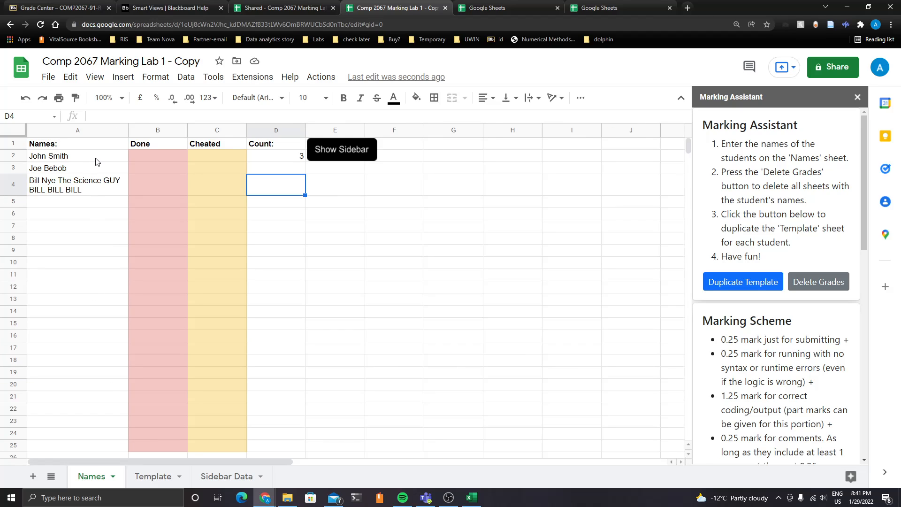
drag(96, 159, 95, 443)
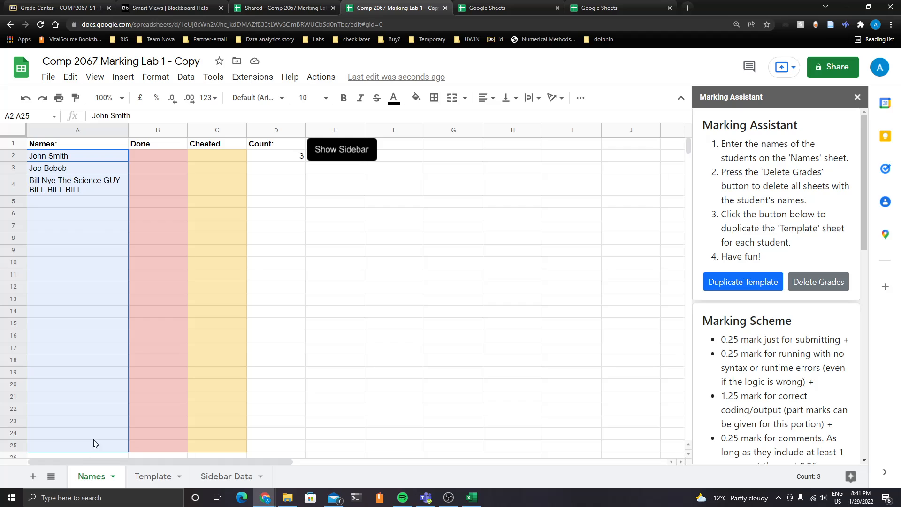
click(71, 192)
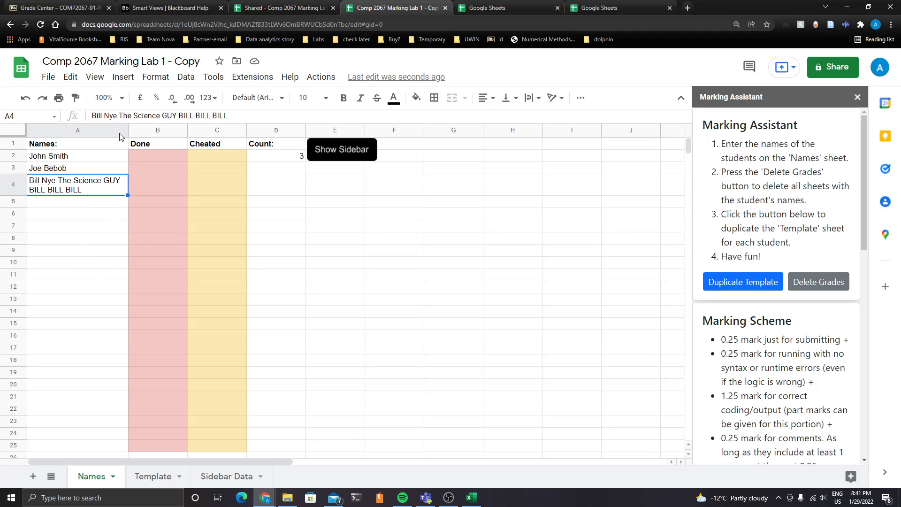
Download the current Grade Center view from Blackboard as a tab-delimited offline file and open it in Excel
click(73, 5)
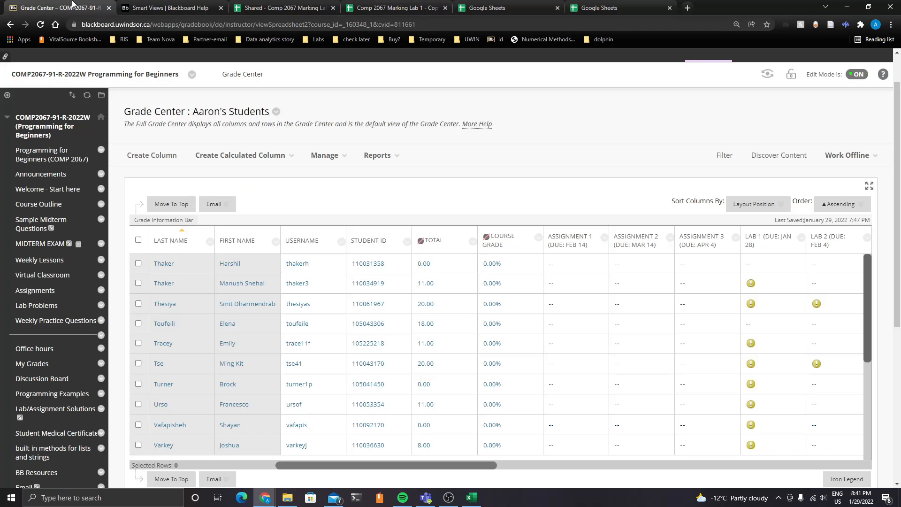
click(853, 162)
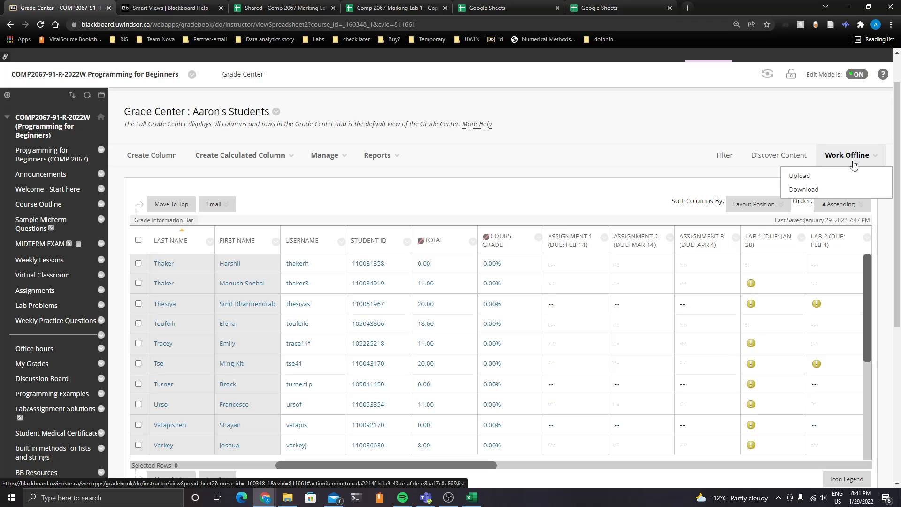
click(821, 190)
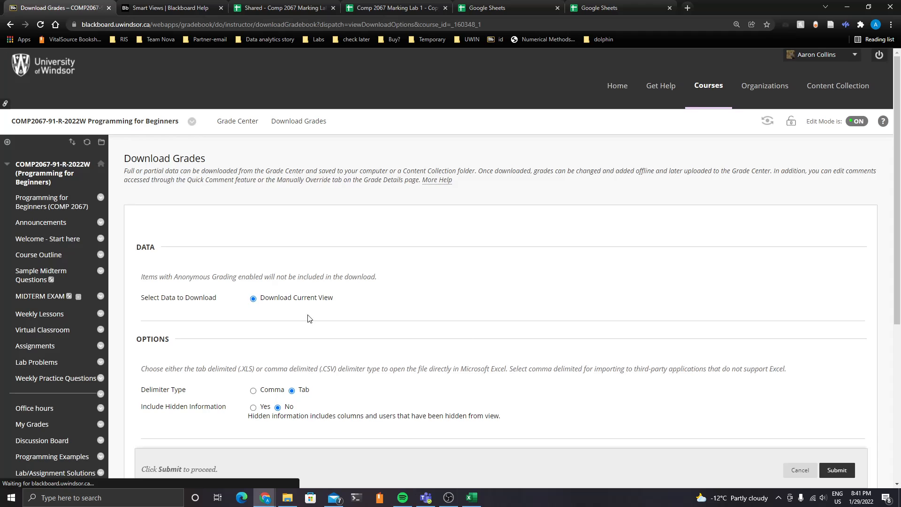
scroll(426, 318, down, 4)
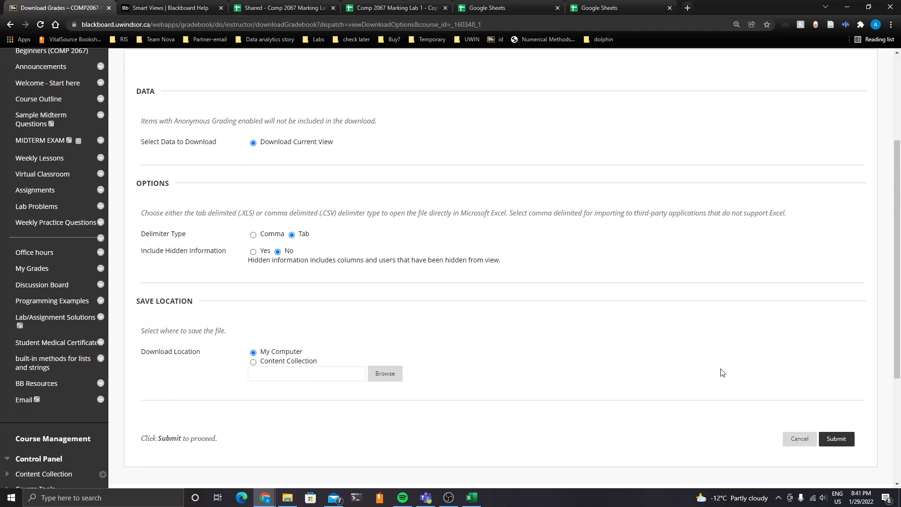
click(846, 413)
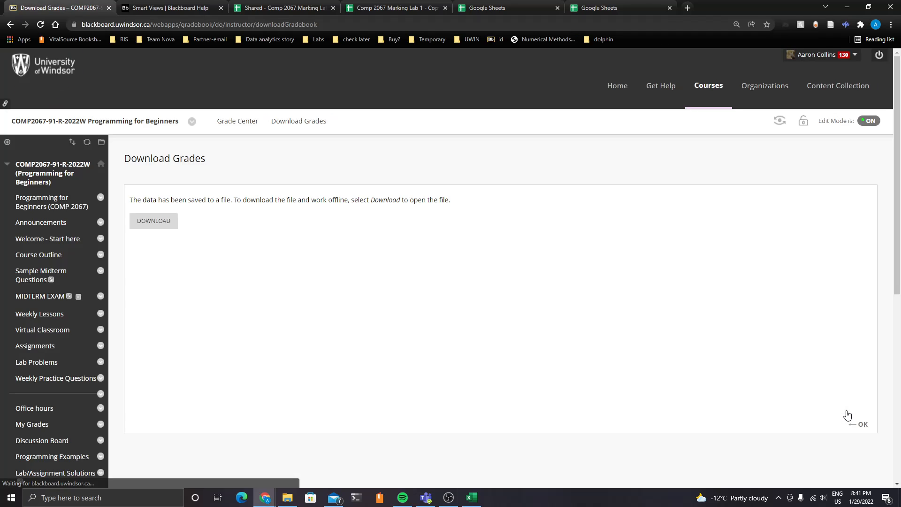
click(166, 222)
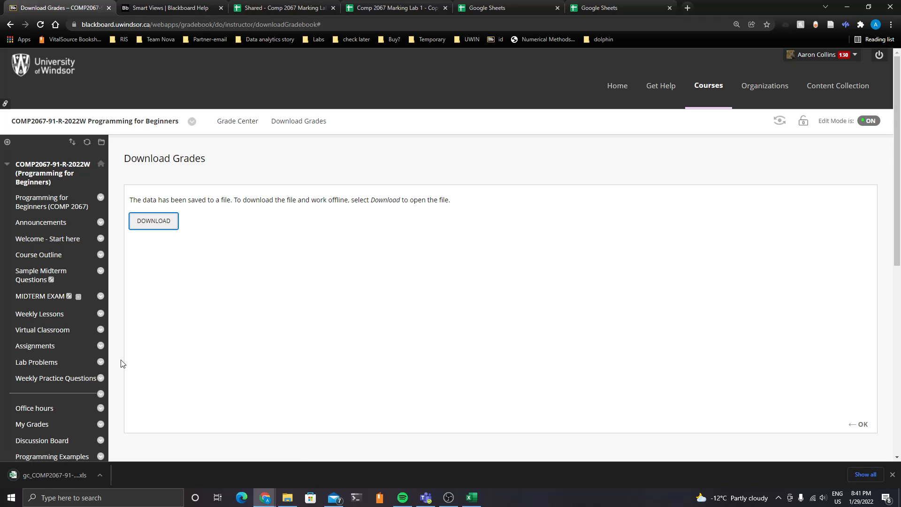
click(83, 476)
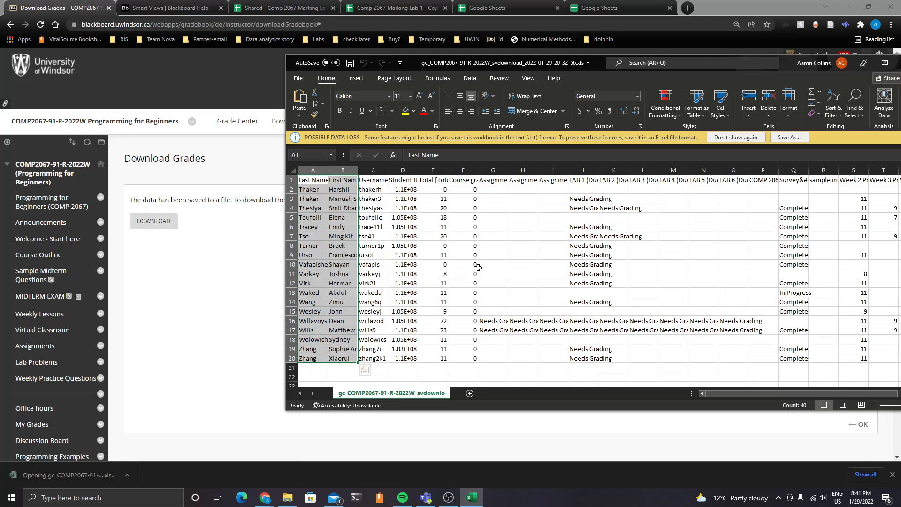
Copy the Last Name and First Name columns, rows 1 to 20, from the downloaded grade sheet
click(400, 242)
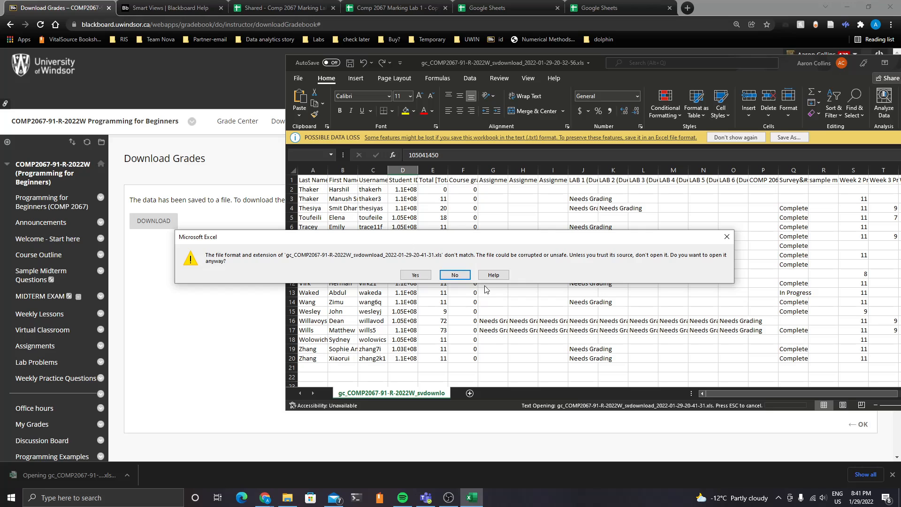
click(727, 236)
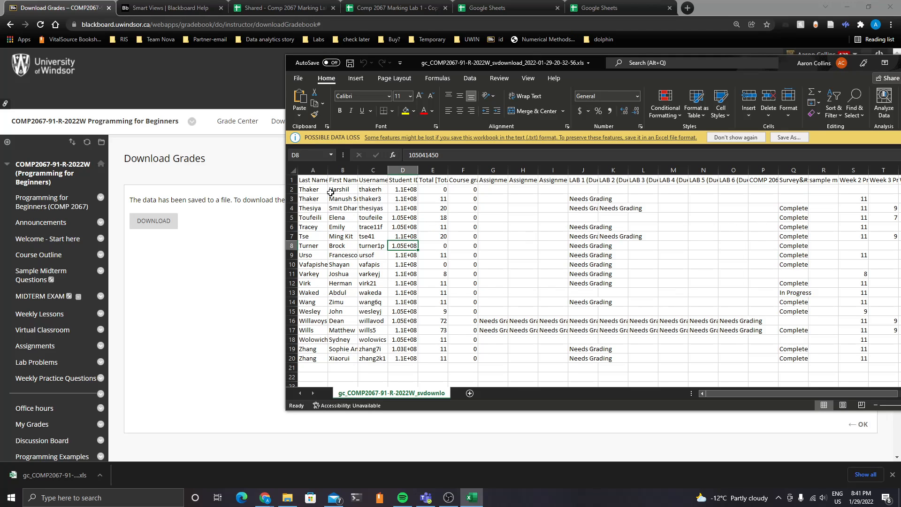
drag(311, 180, 346, 359)
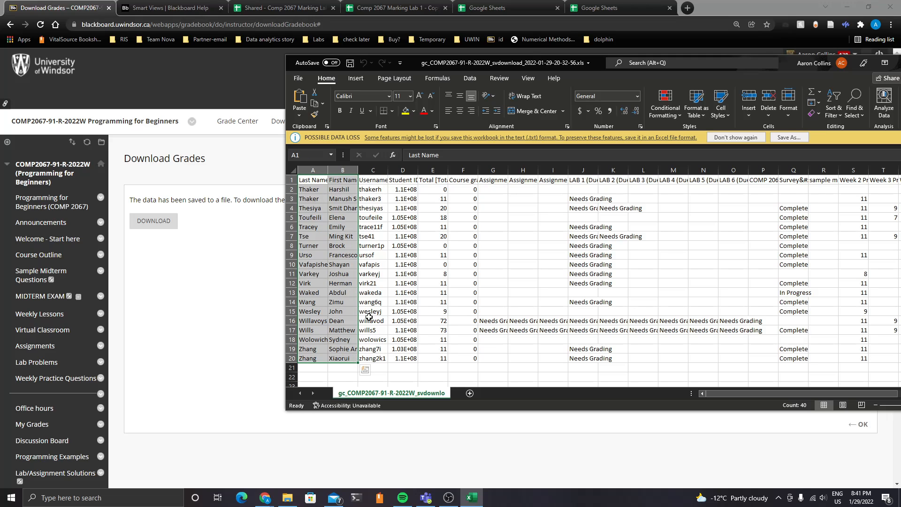
key(ctrl+c)
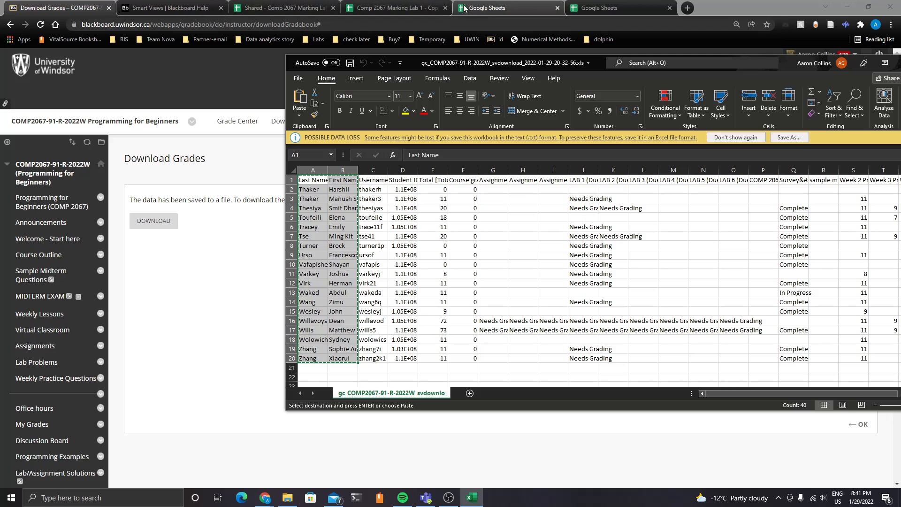
Paste the copied last and first names into columns G and H of the Names sheet, starting at G1
click(393, 8)
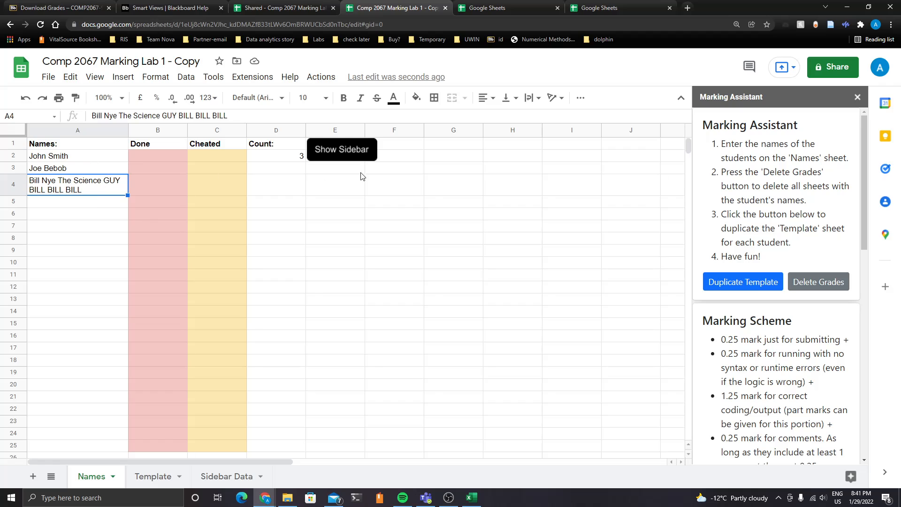
click(441, 161)
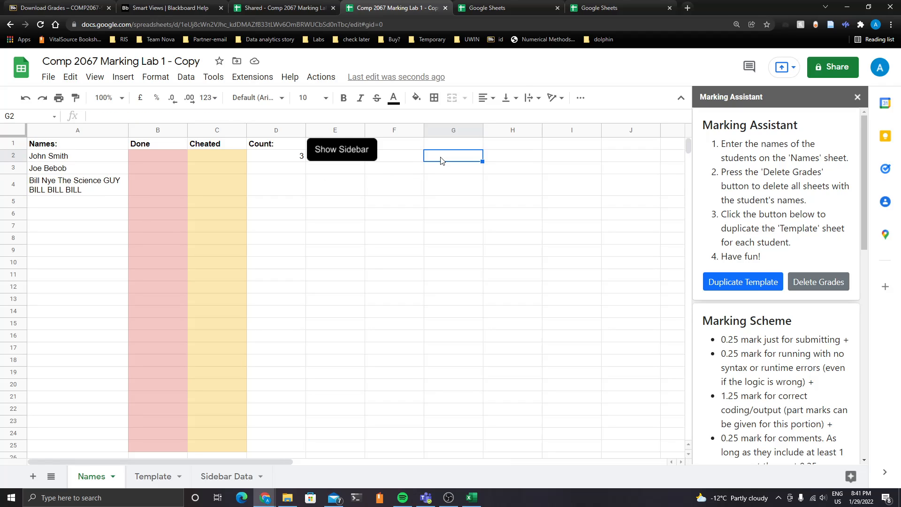
key(ctrl+v)
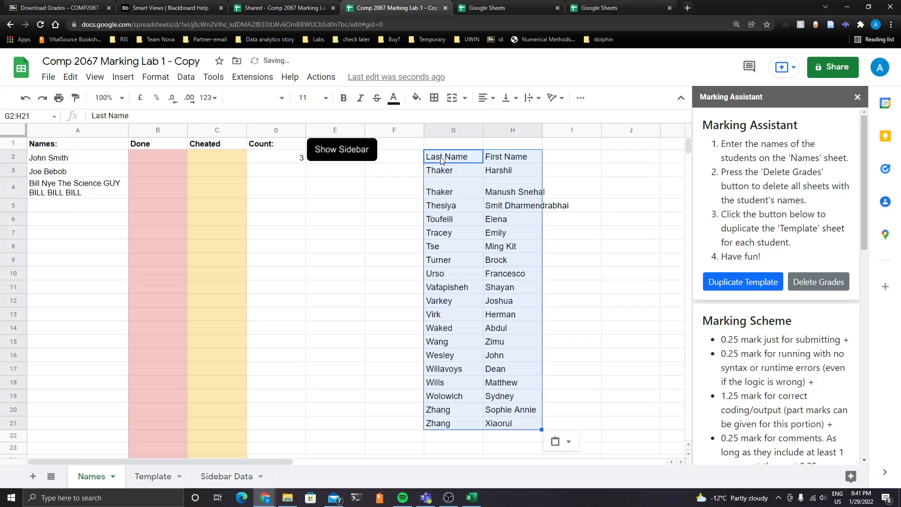
key(ctrl+z)
click(462, 145)
key(ctrl+v)
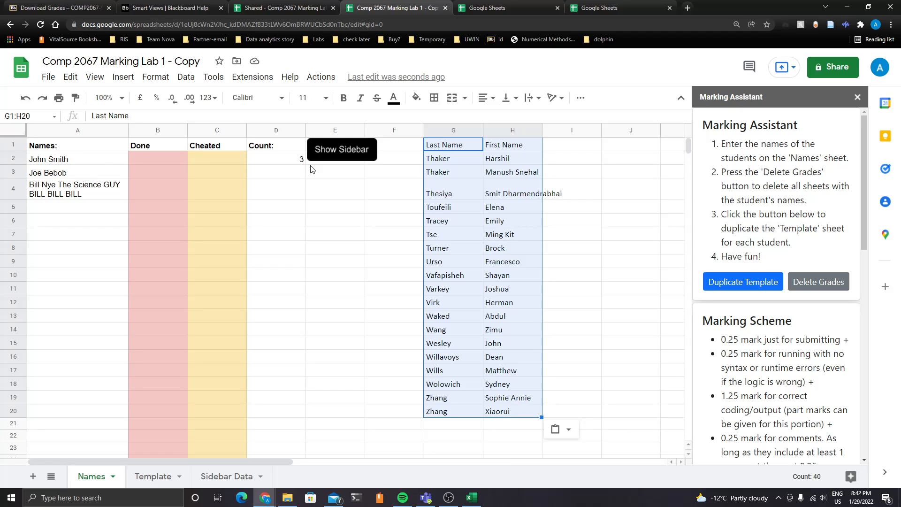
Replace the sample name in A2 with the formula =CONCATENATE(H2, " ", G2) joining first and last name
click(467, 173)
click(507, 160)
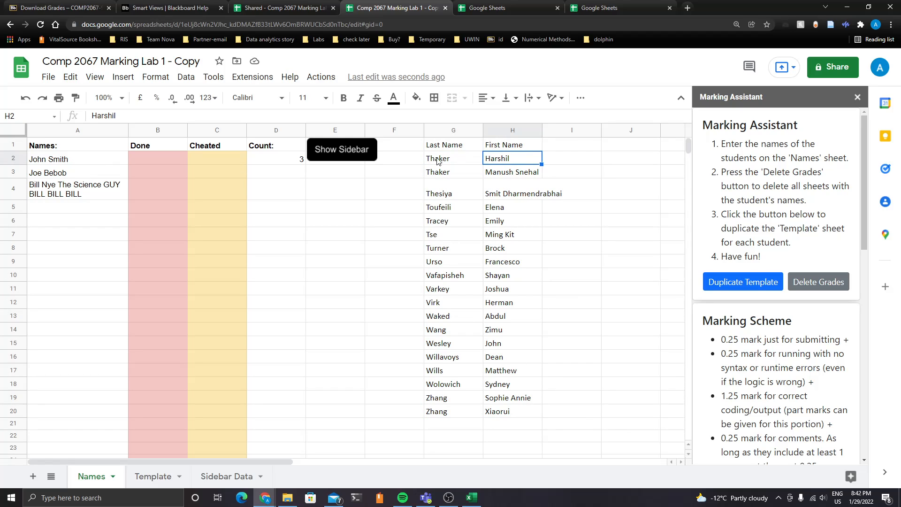
triple_click(83, 159)
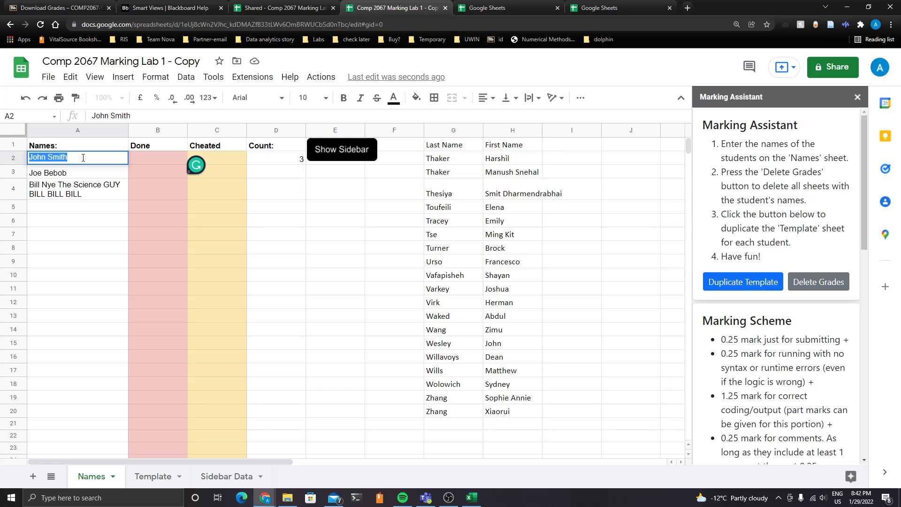
text(=concat)
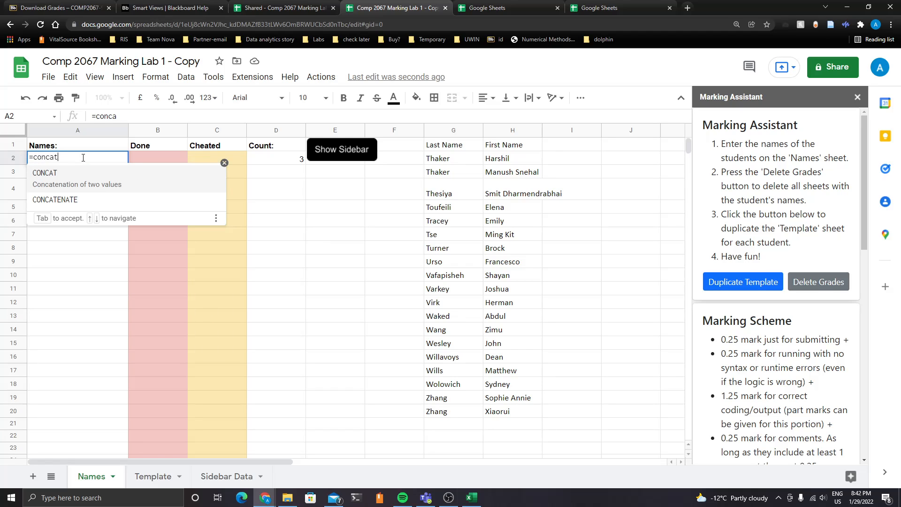
key(Tab)
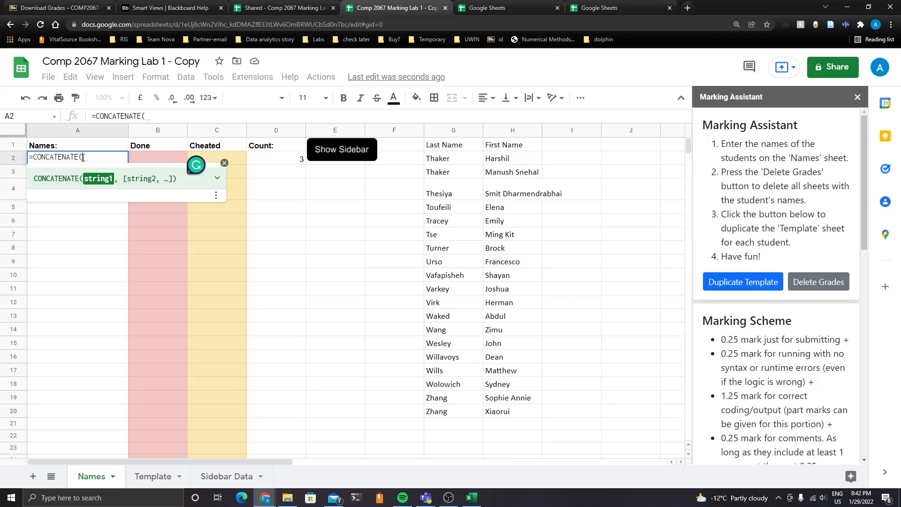
text(H2)
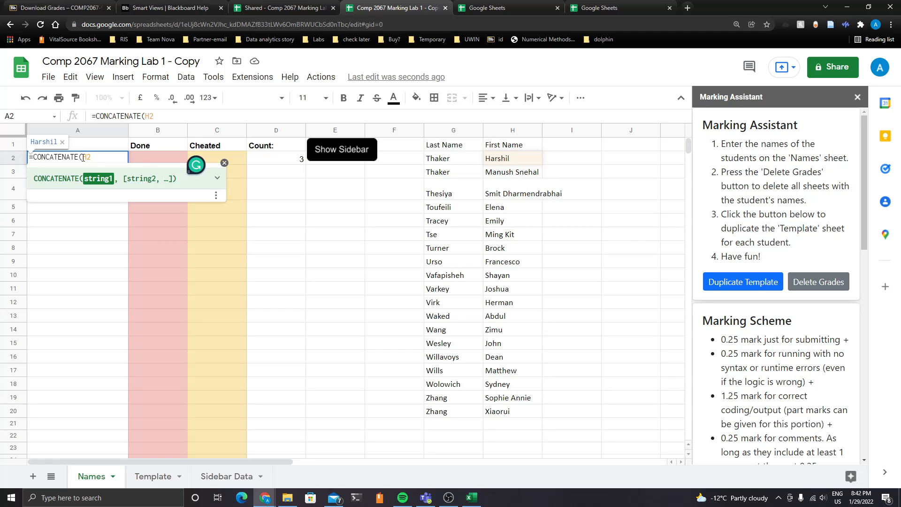
text(, ")
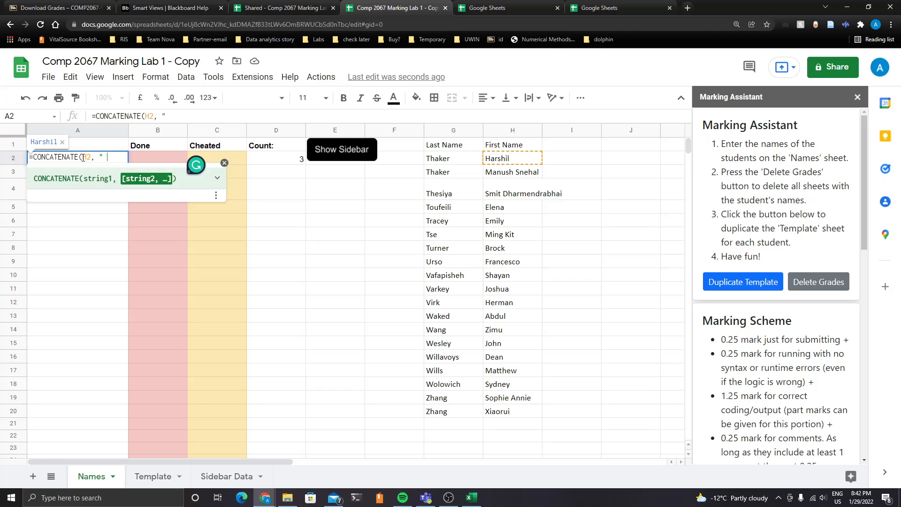
text( ", )
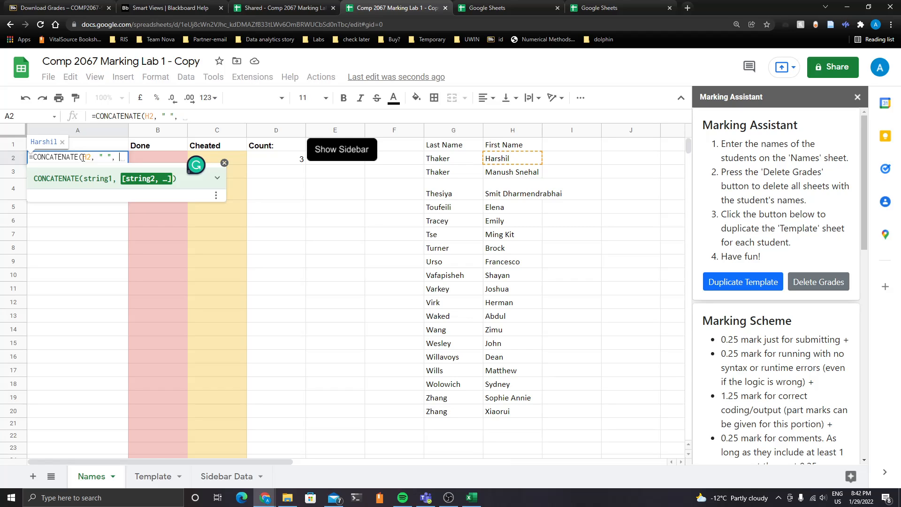
text(G2))
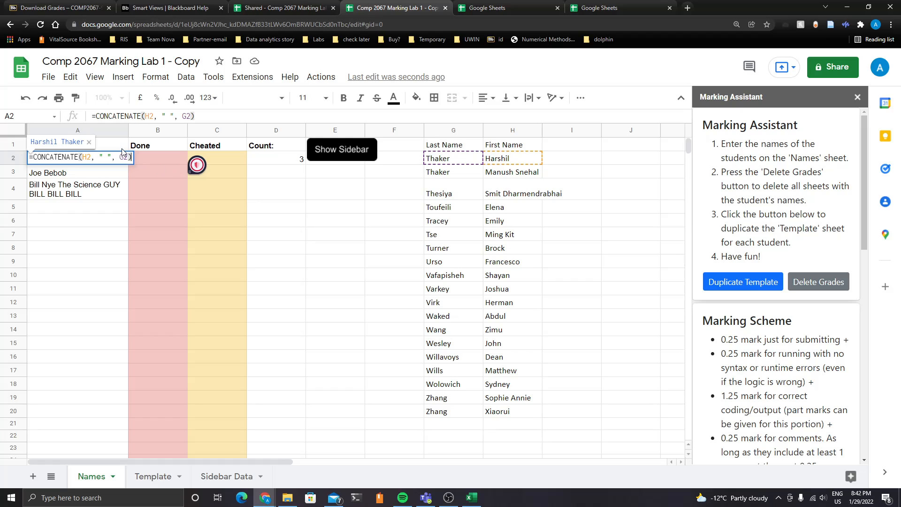
key(Return)
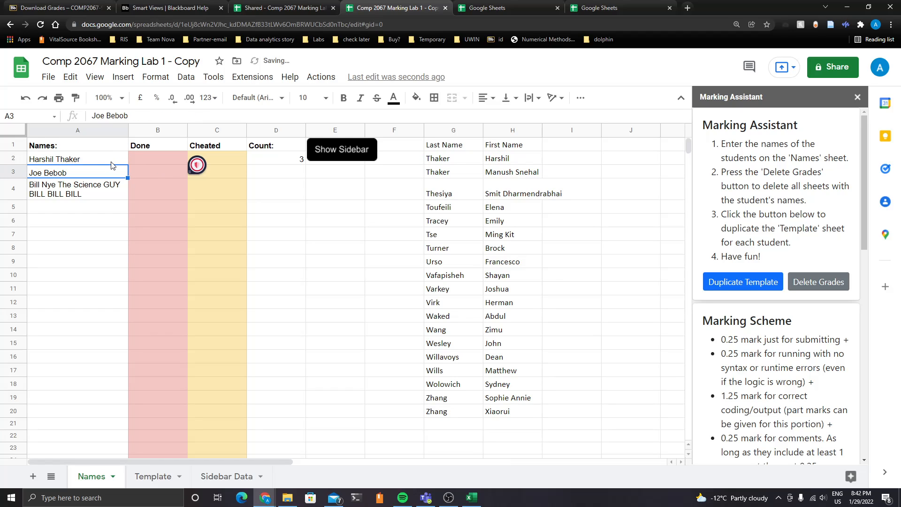
Fill the concatenation formula down from A2 to A20
click(112, 162)
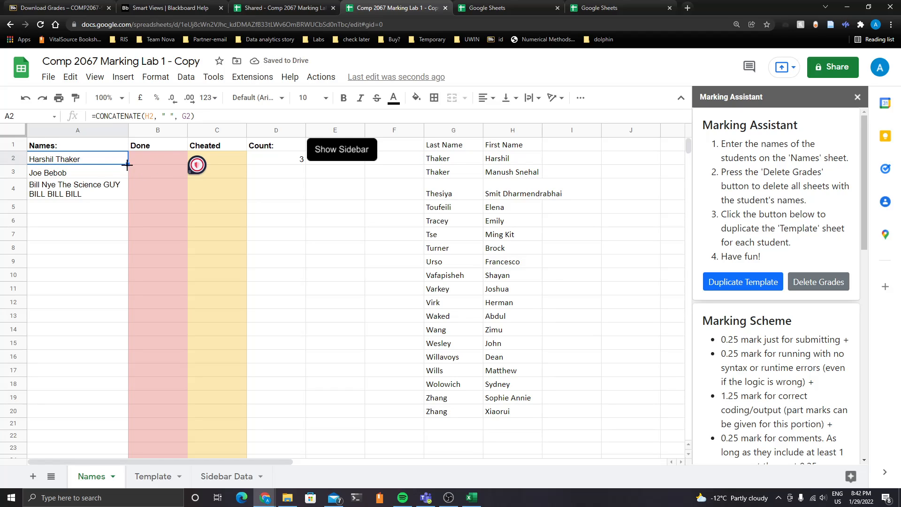
drag(127, 164, 157, 419)
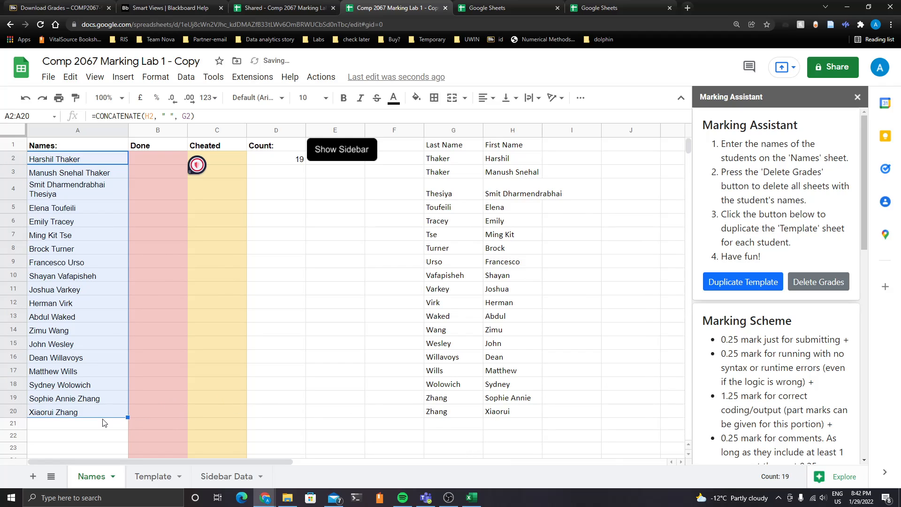
Copy the names in A2:A20 and paste them back as values only to replace the formulas
click(109, 172)
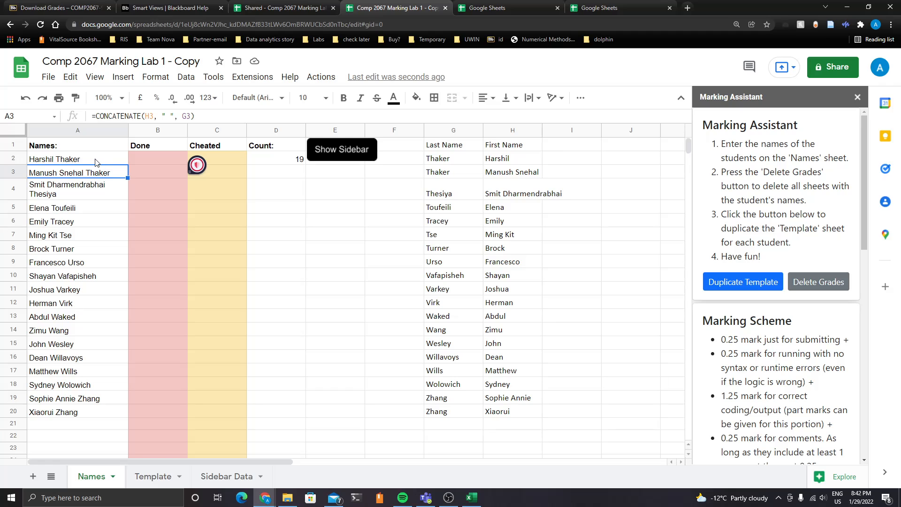
drag(465, 145, 511, 412)
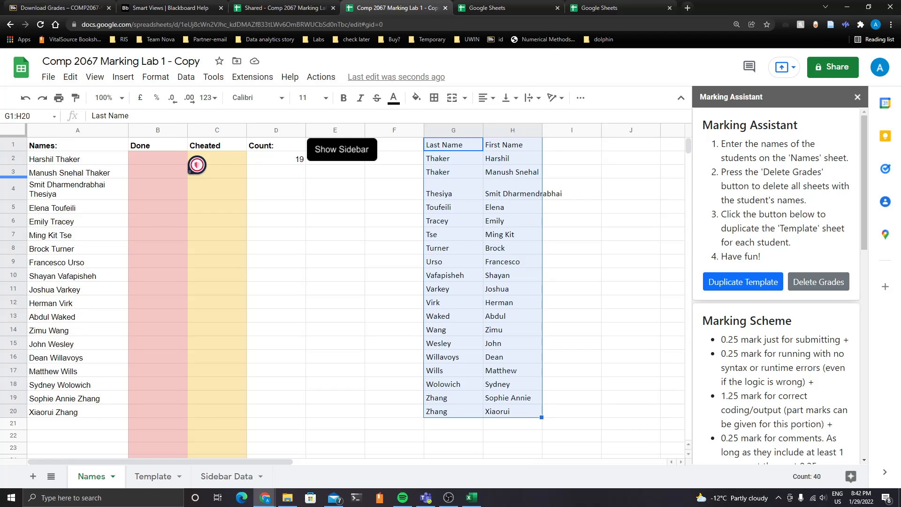
click(91, 163)
drag(91, 176, 77, 417)
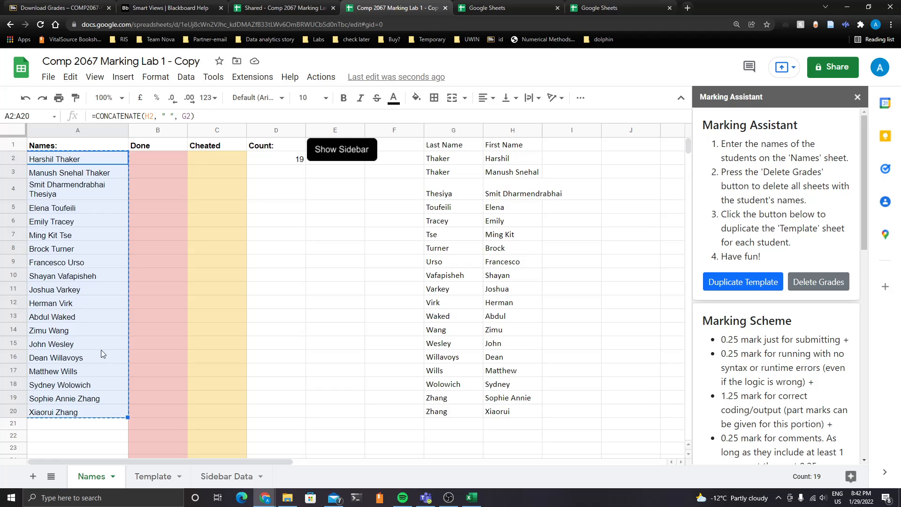
click(69, 161)
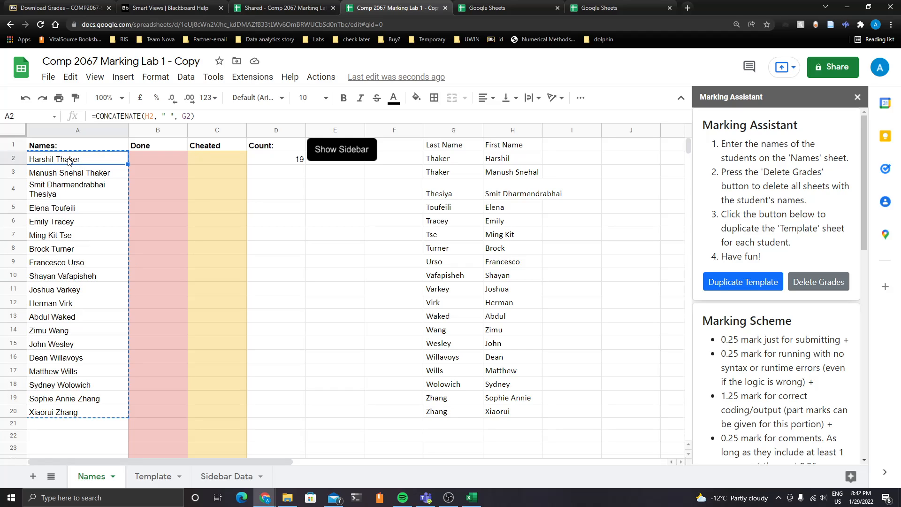
right_click(69, 161)
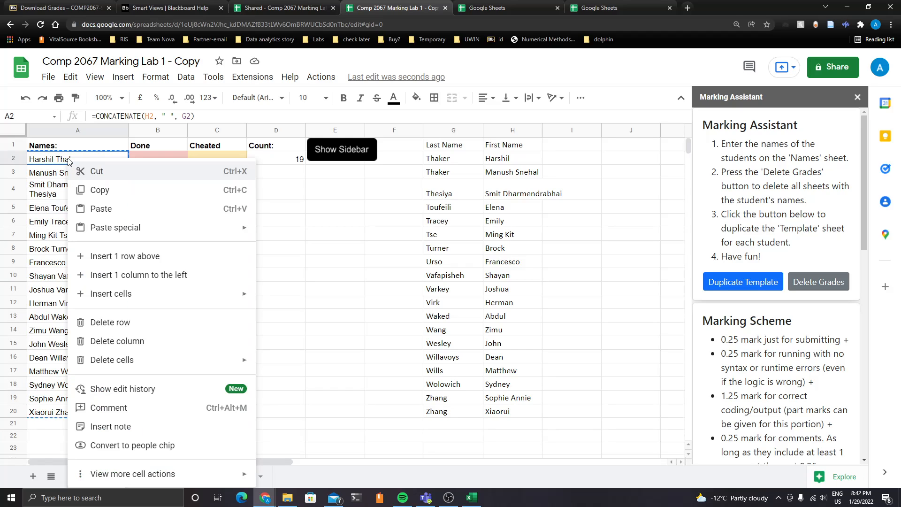
mouse_move(139, 229)
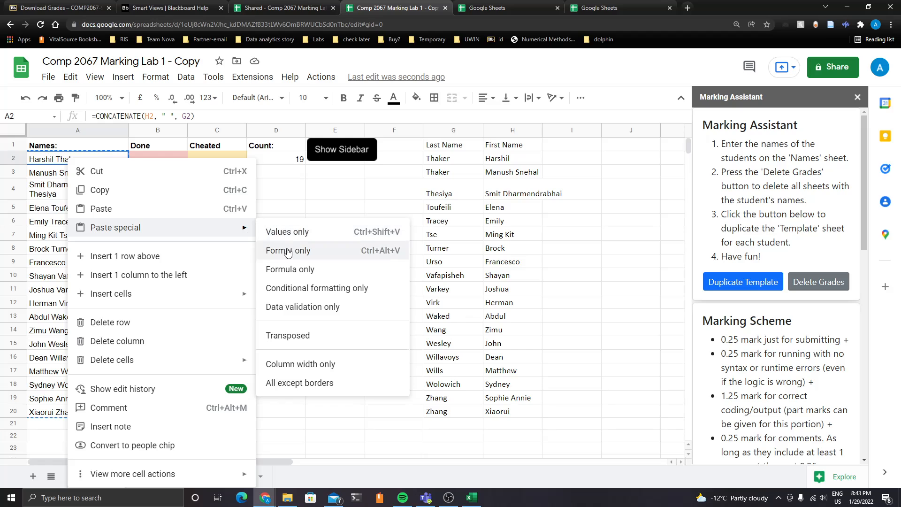
click(308, 235)
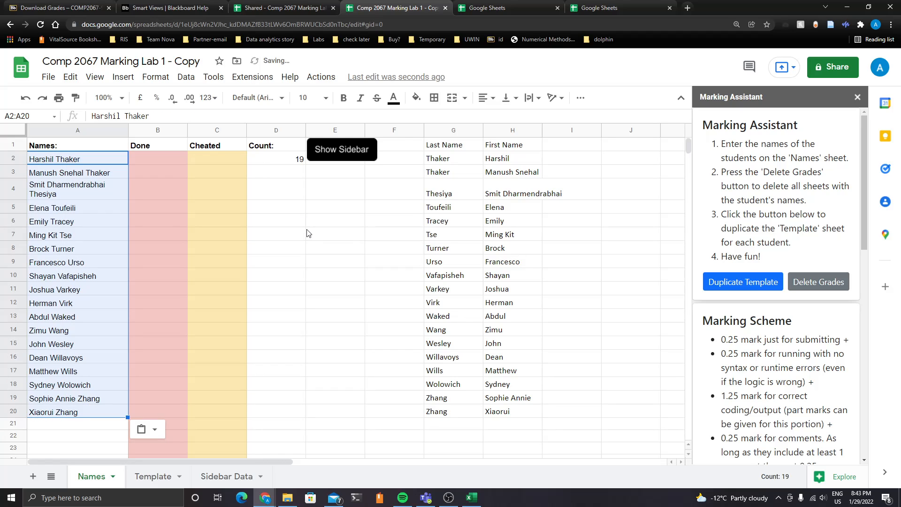
Clear the helper name columns G1:H20 on the Names sheet
drag(437, 147, 538, 406)
key(Delete)
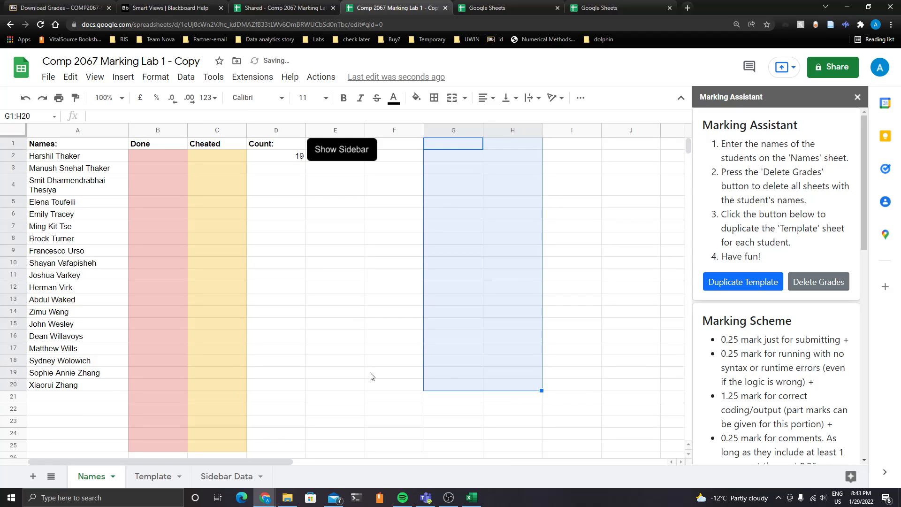
click(79, 170)
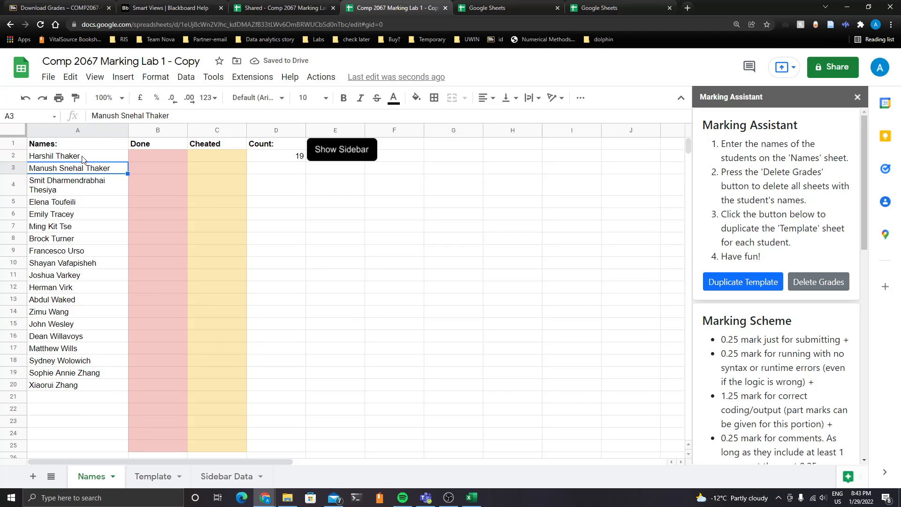
Compare the student names on the Names sheet against the Blackboard Grade Center list
click(316, 181)
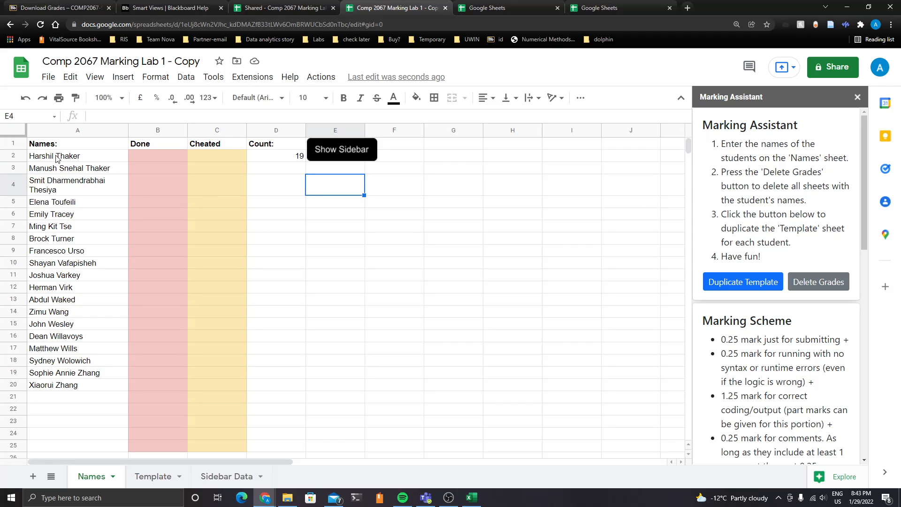
click(165, 8)
click(65, 8)
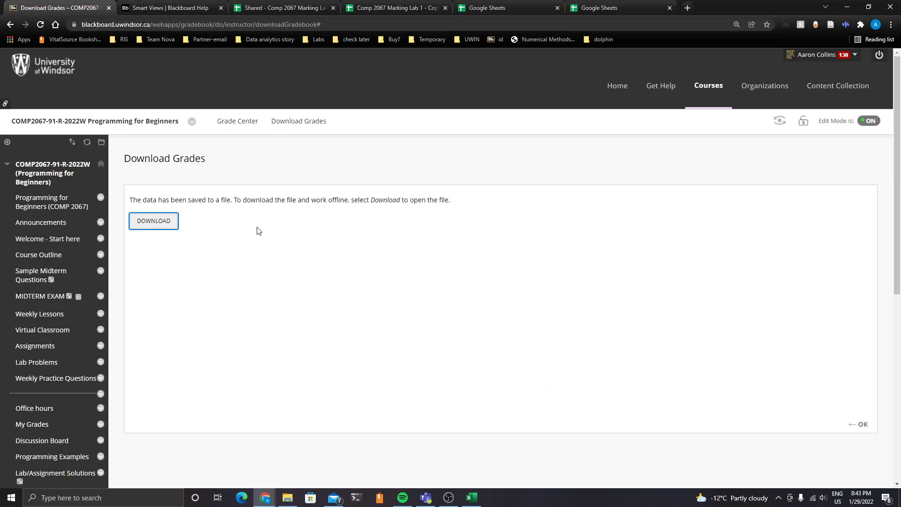
scroll(53, 365, down, 5)
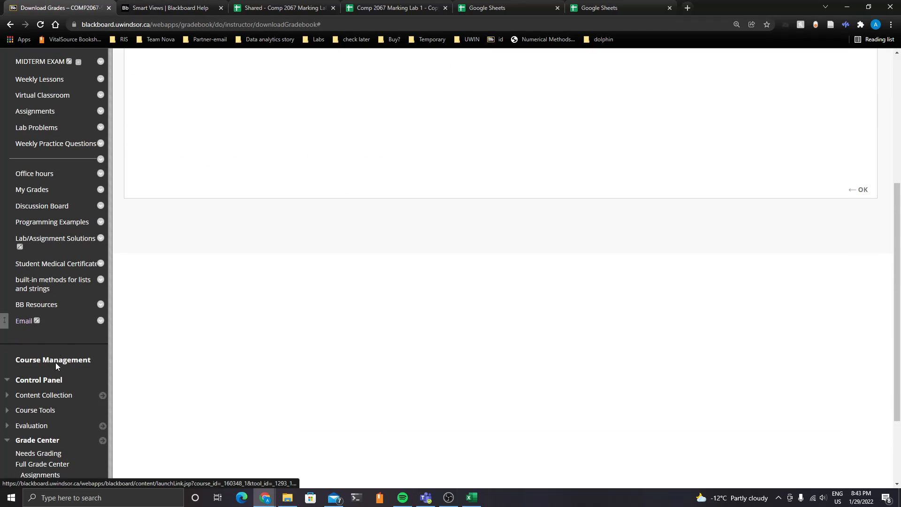
click(10, 25)
click(10, 25)
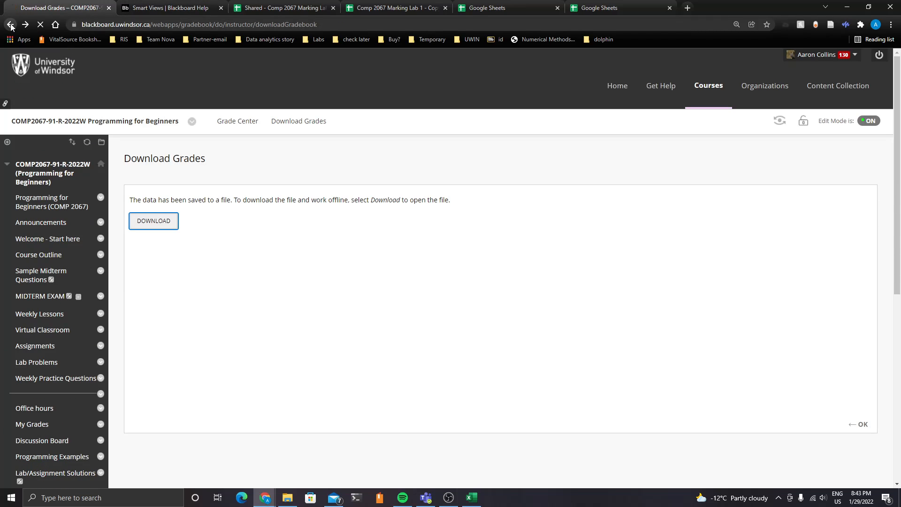
click(10, 24)
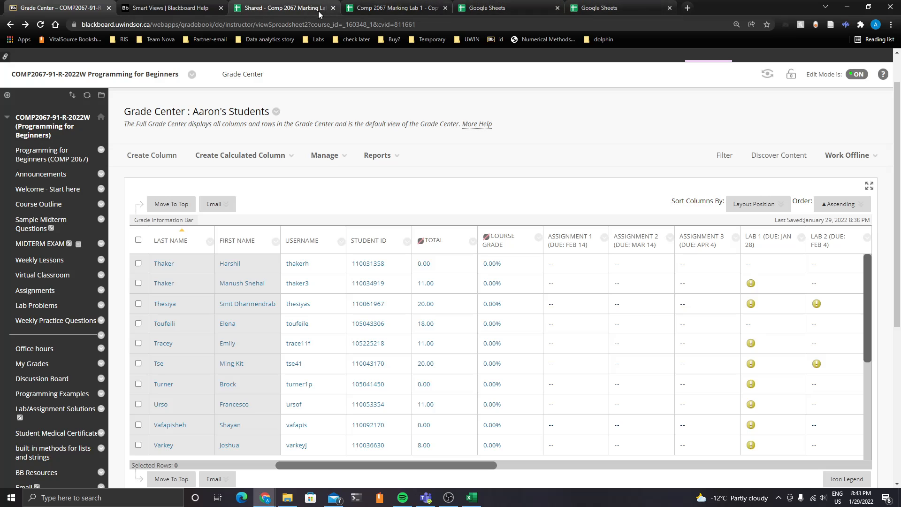
click(380, 4)
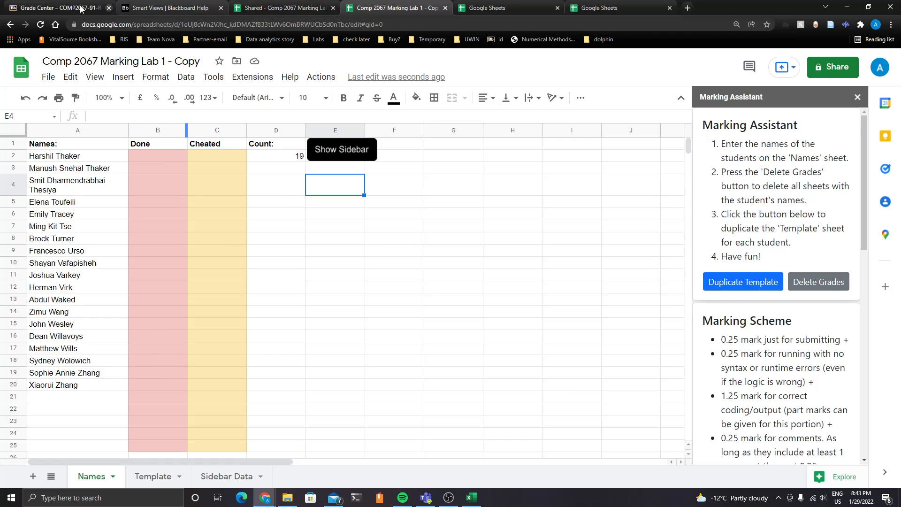
click(41, 5)
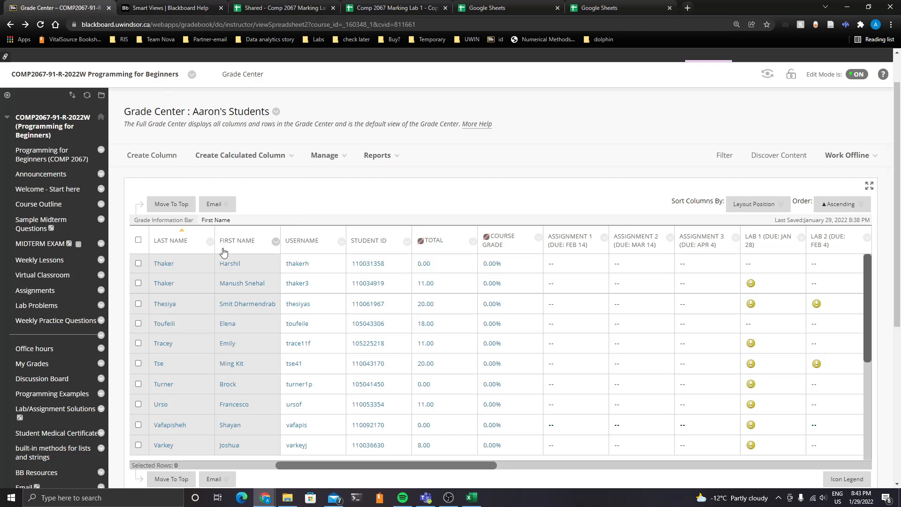
drag(869, 351, 868, 446)
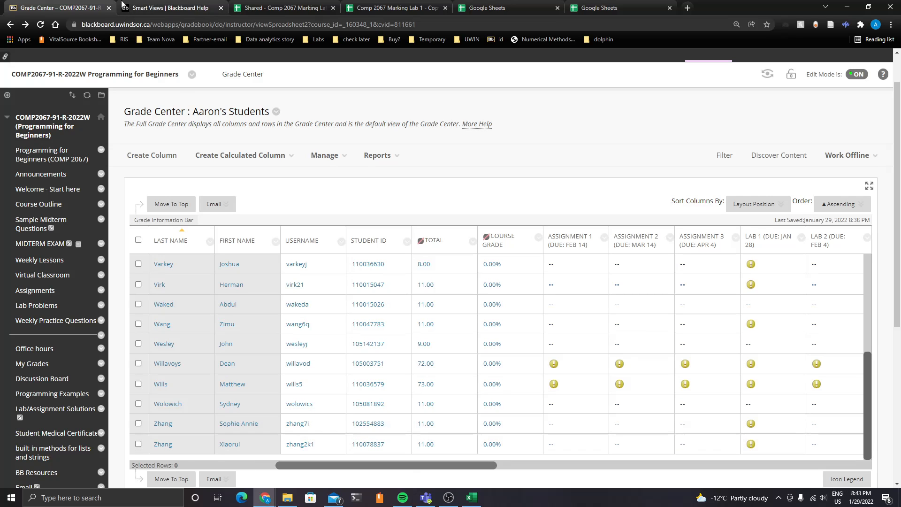
click(286, 7)
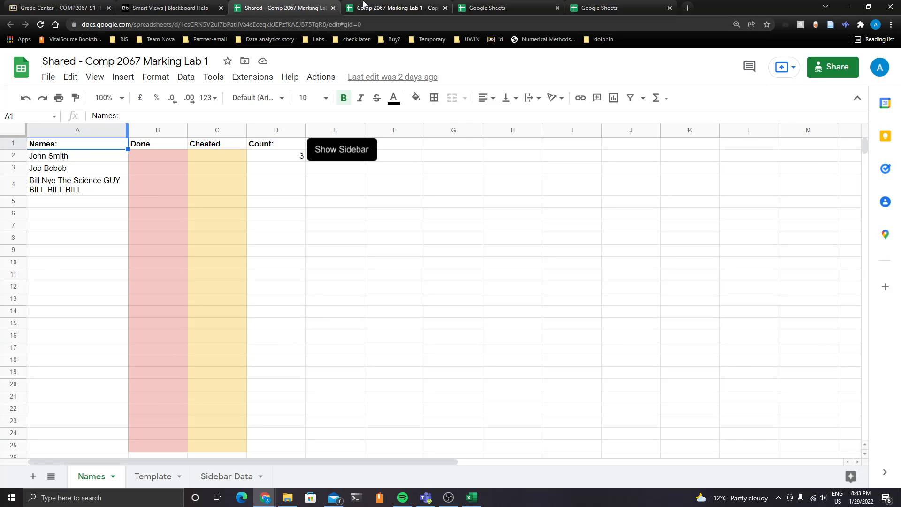
click(389, 8)
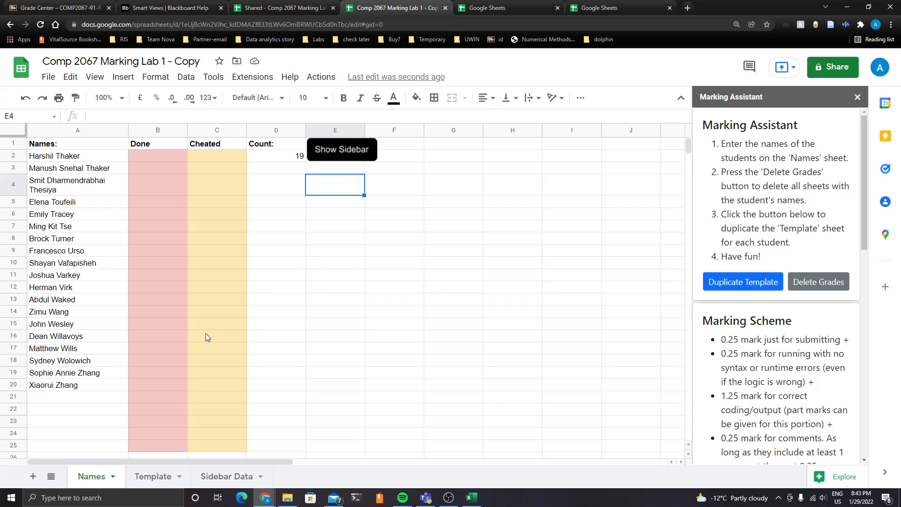
Open the Template sheet and read through the marking scheme and late-submission policy in the sidebar
click(153, 477)
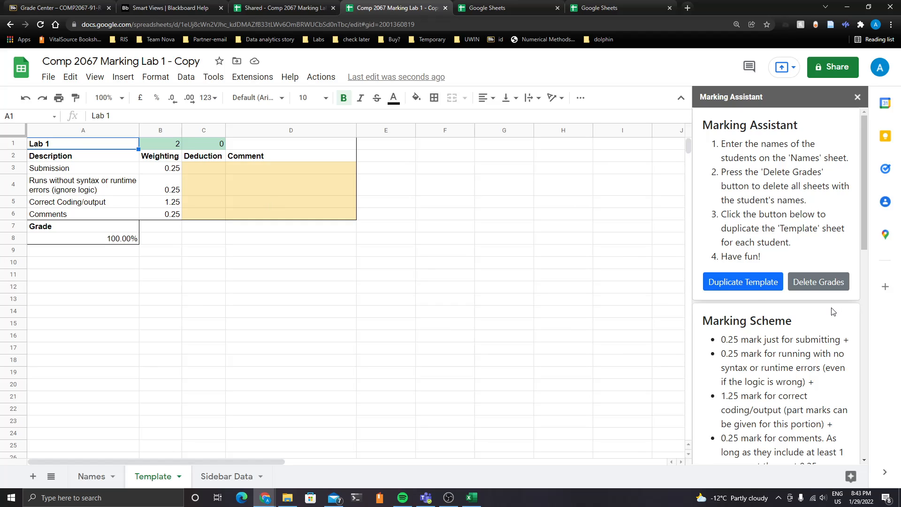
scroll(832, 311, down, 3)
scroll(772, 190, down, 6)
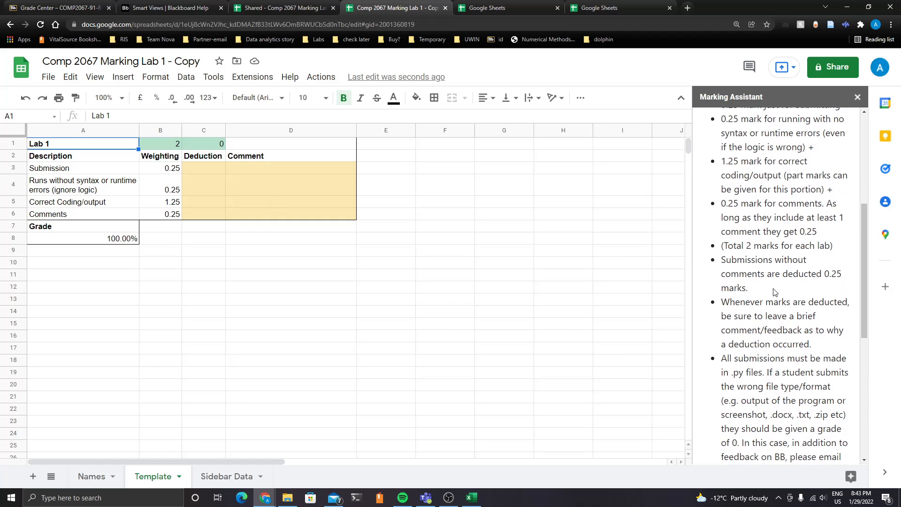
scroll(727, 272, down, 3)
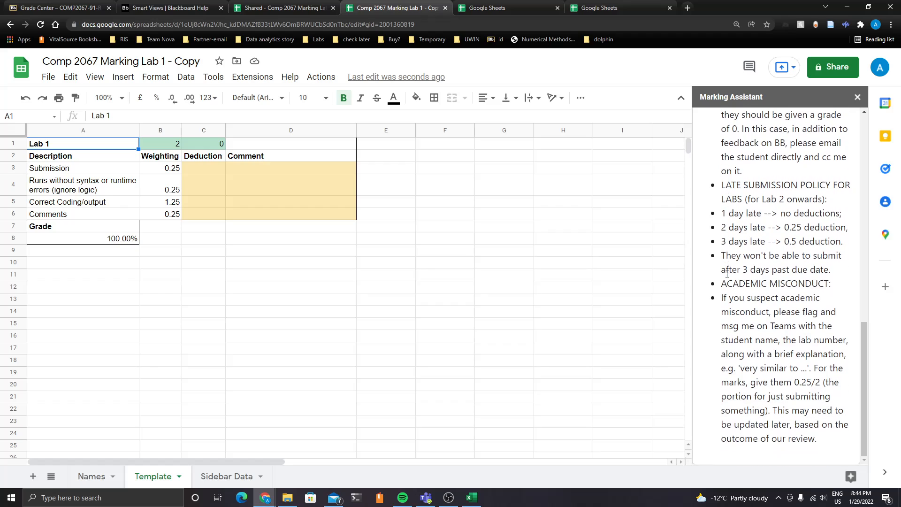
scroll(766, 254, up, 1)
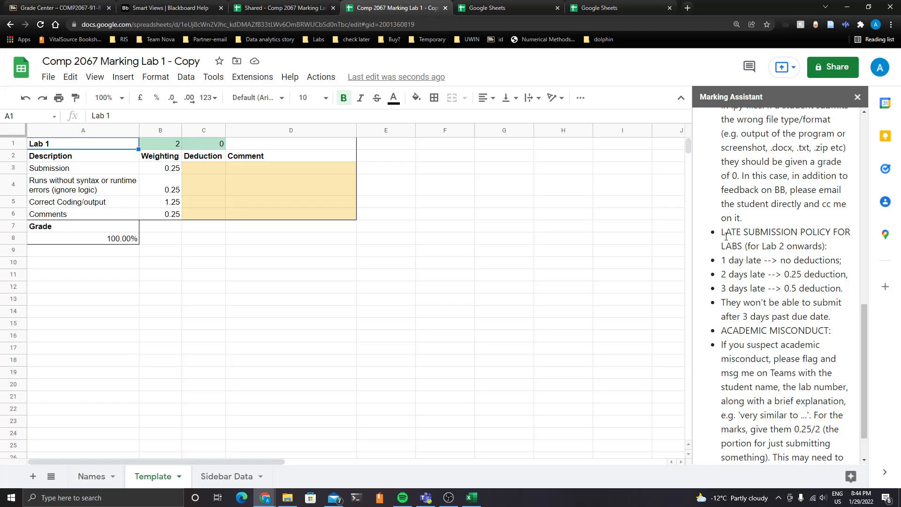
drag(726, 236, 821, 346)
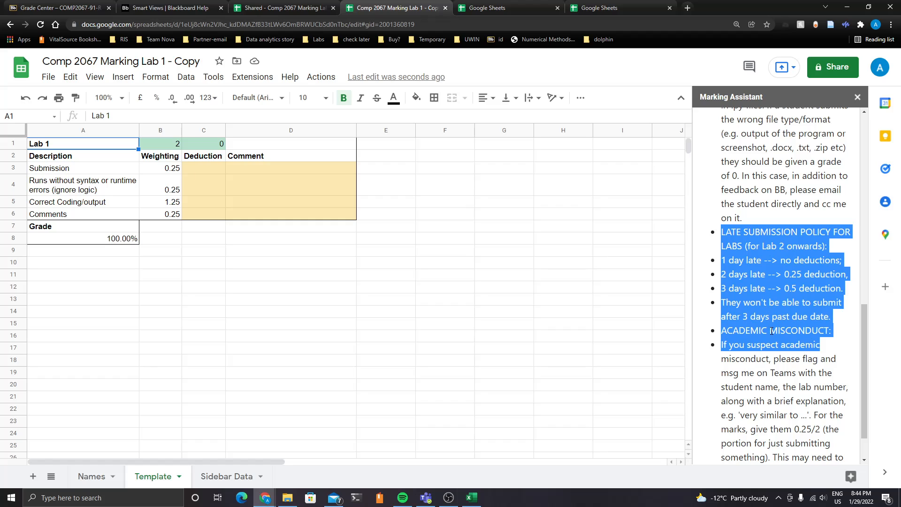
click(745, 261)
drag(726, 236, 819, 358)
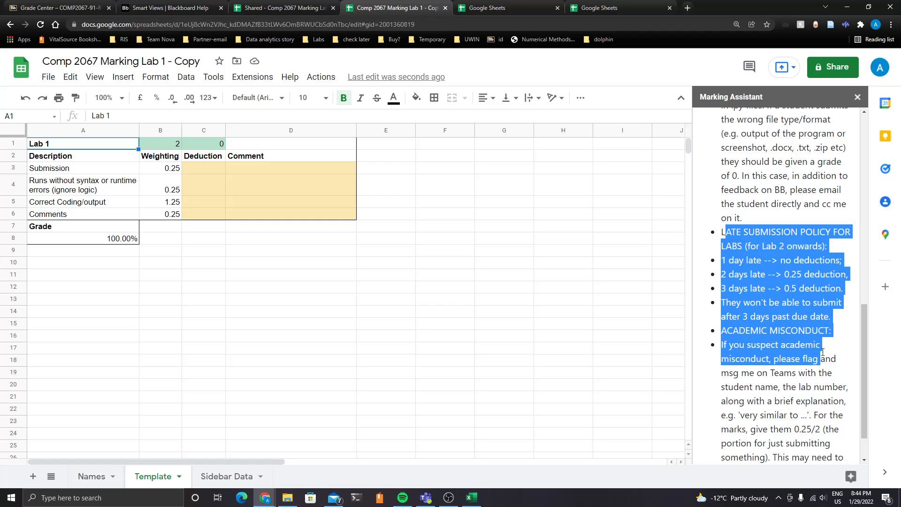
click(796, 324)
scroll(797, 324, up, 3)
scroll(792, 319, up, 5)
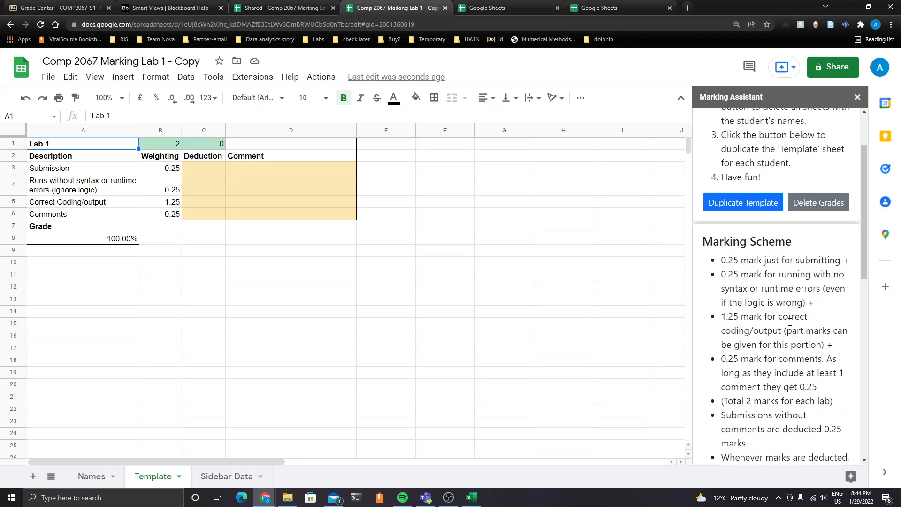
scroll(792, 318, down, 8)
drag(726, 232, 833, 353)
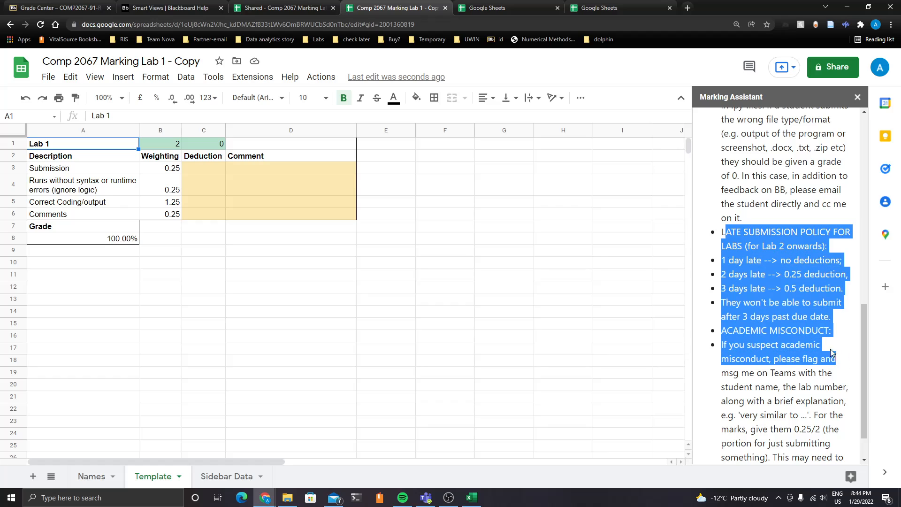
click(772, 332)
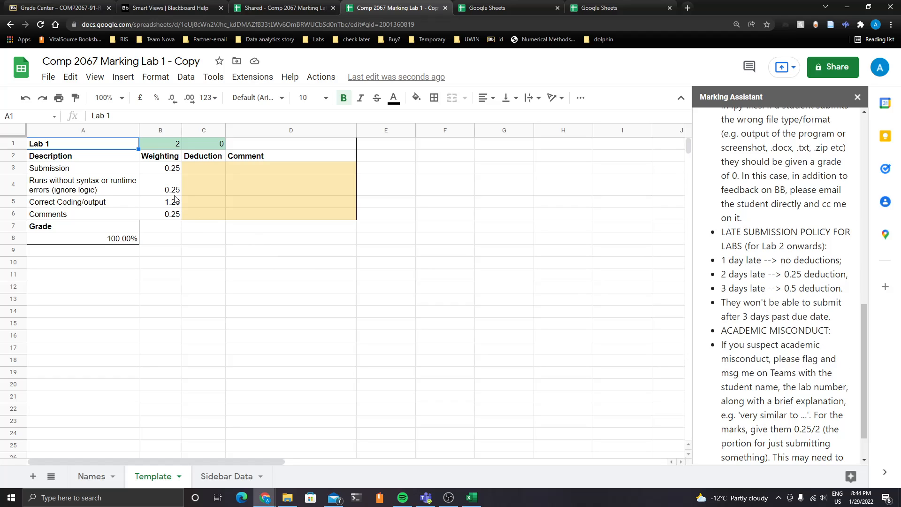
Examine the Deduction and Comment cells and the total formulas on the Template sheet
click(201, 171)
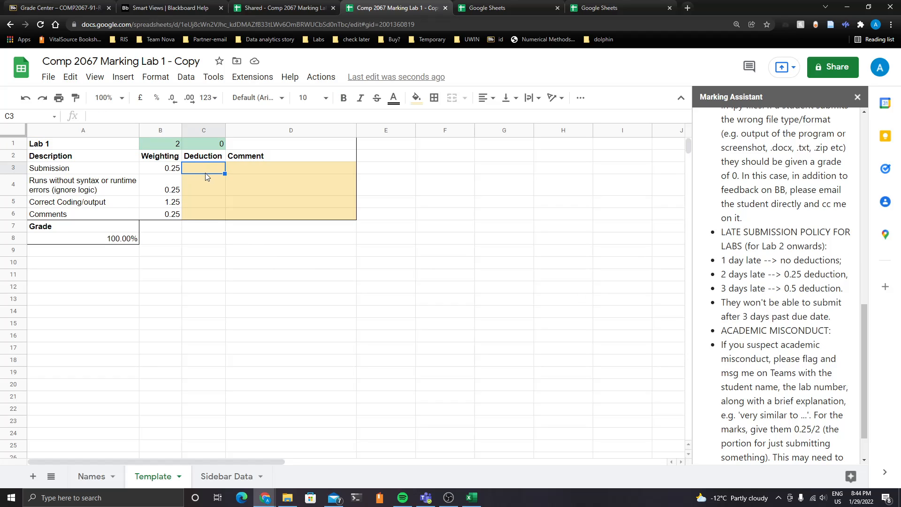
drag(193, 169, 198, 213)
drag(264, 164, 256, 214)
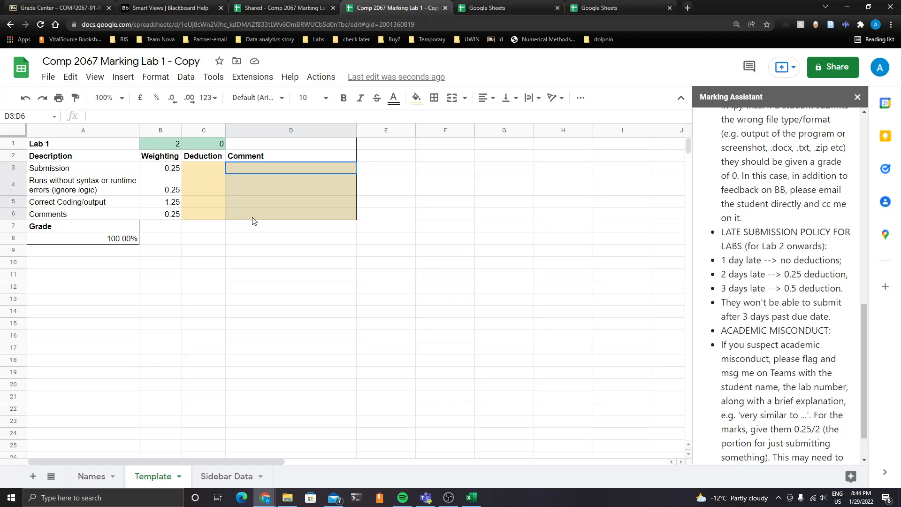
click(204, 144)
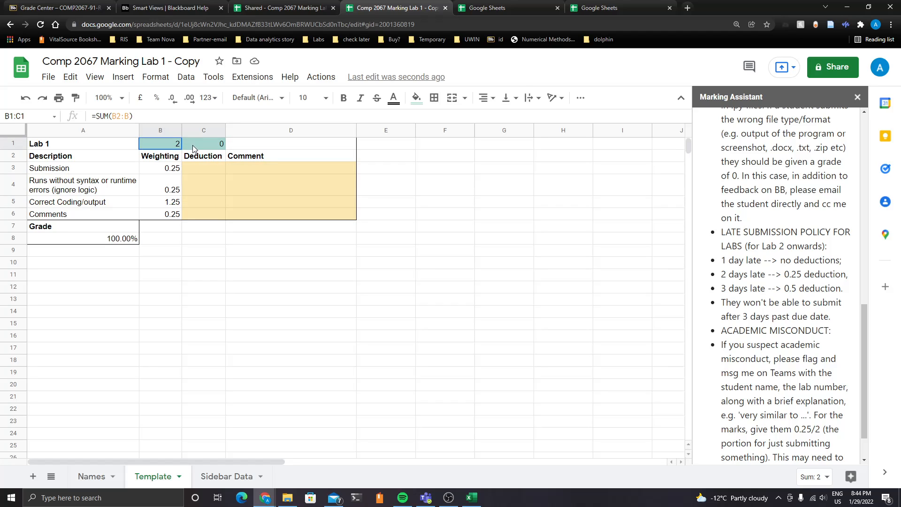
drag(204, 167, 267, 214)
click(195, 170)
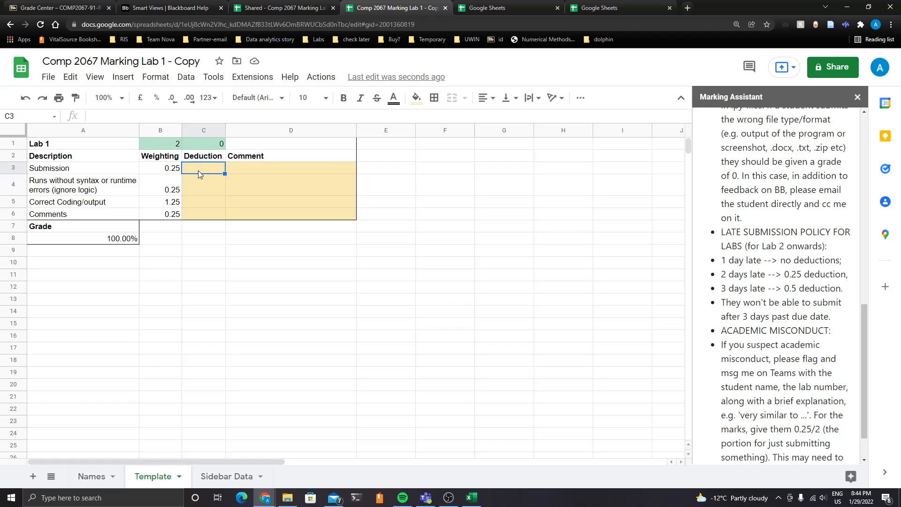
Try entering a 0.25 deduction and selecting cells outside the input area, cancelling the protection warning
text(0.25)
drag(274, 187, 307, 250)
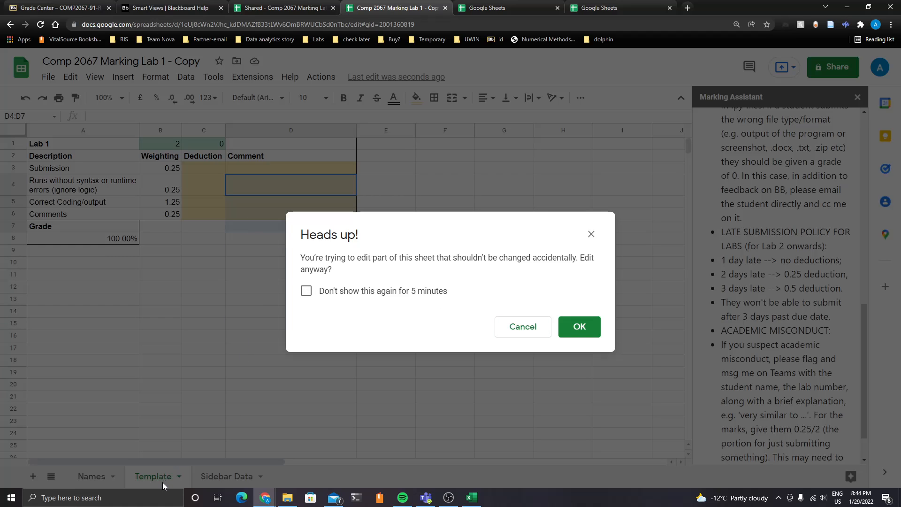
drag(261, 426, 516, 331)
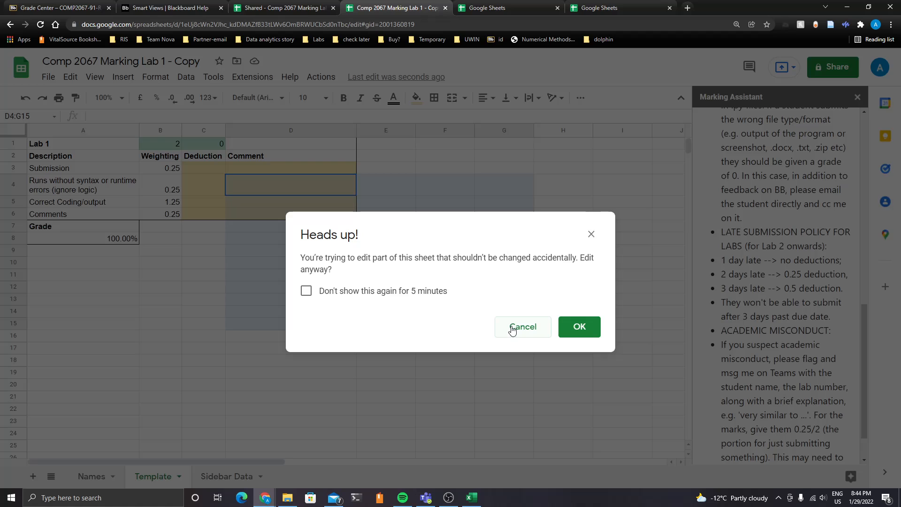
click(512, 328)
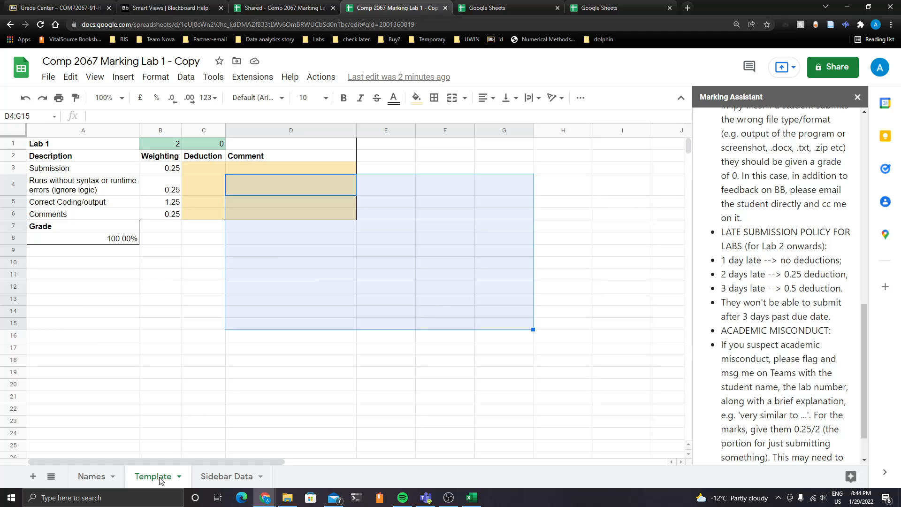
click(228, 250)
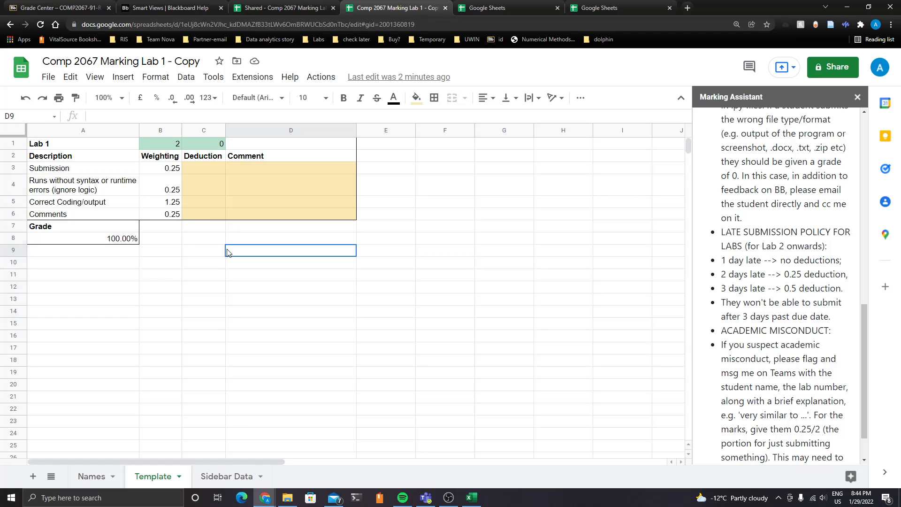
click(210, 252)
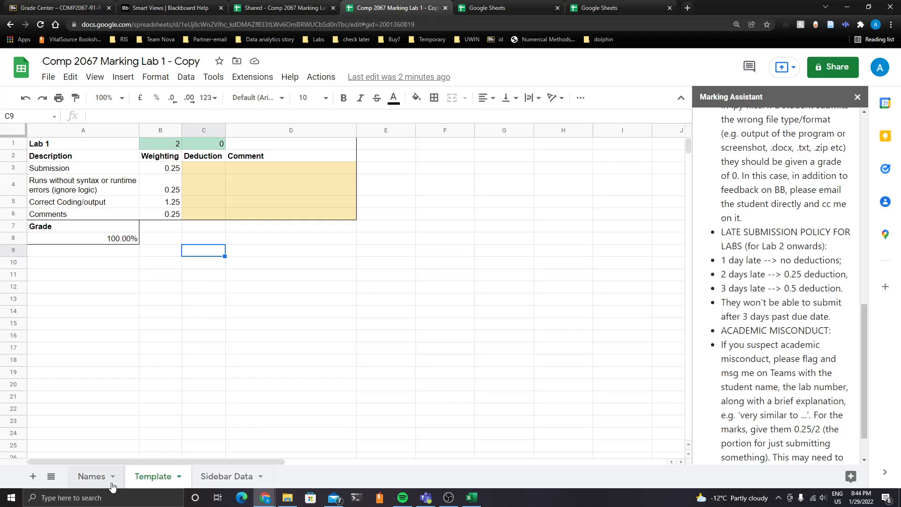
On the Names sheet, run Duplicate Template from the Marking Assistant to create a sheet per student
click(99, 478)
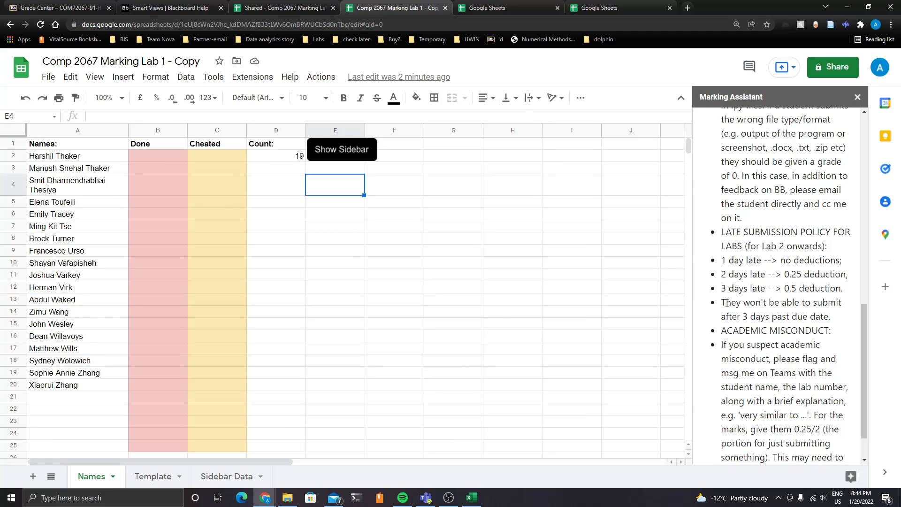
scroll(742, 323, up, 10)
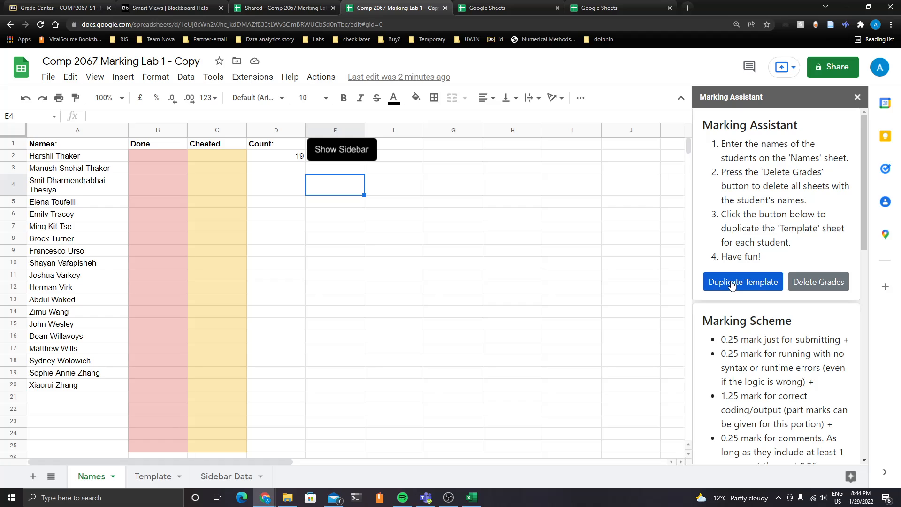
click(732, 283)
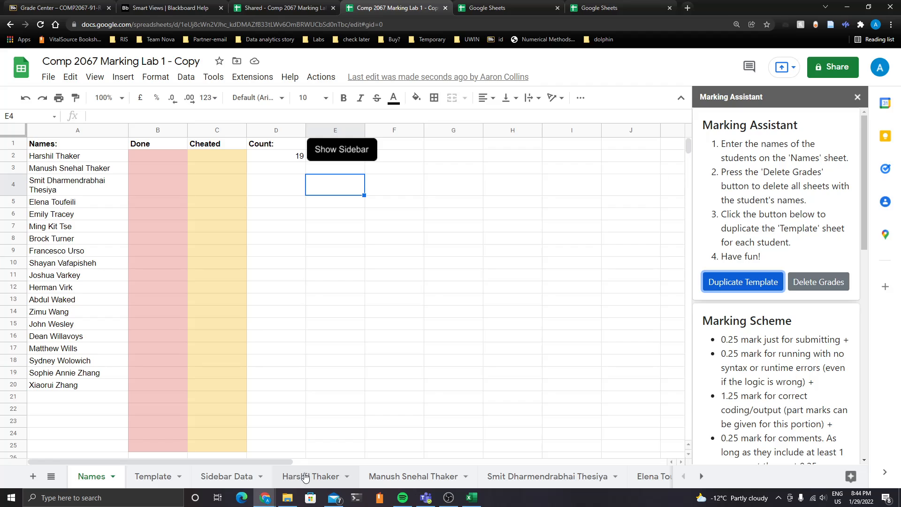
Browse the list of all sheets to check the generated student sheets
mouse_move(272, 461)
mouse_down()
mouse_move(491, 464)
mouse_move(278, 460)
mouse_up()
click(51, 476)
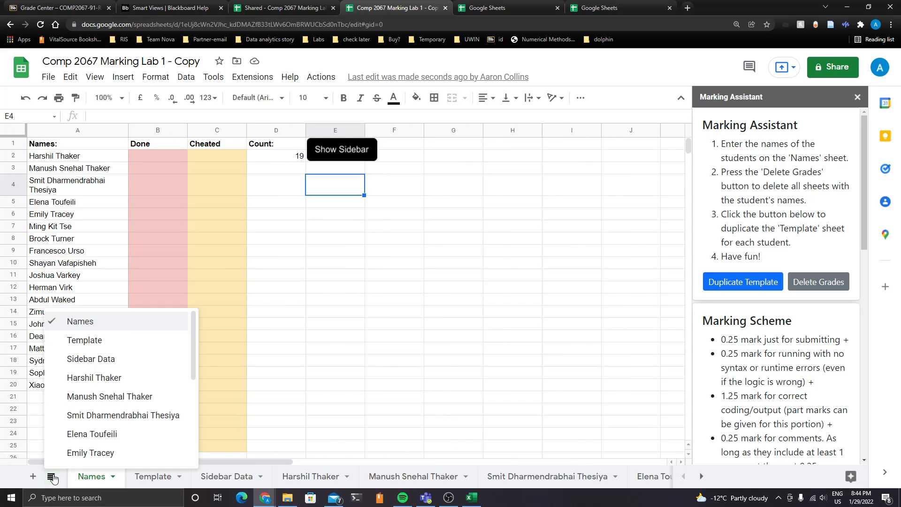
scroll(136, 364, down, 4)
click(287, 425)
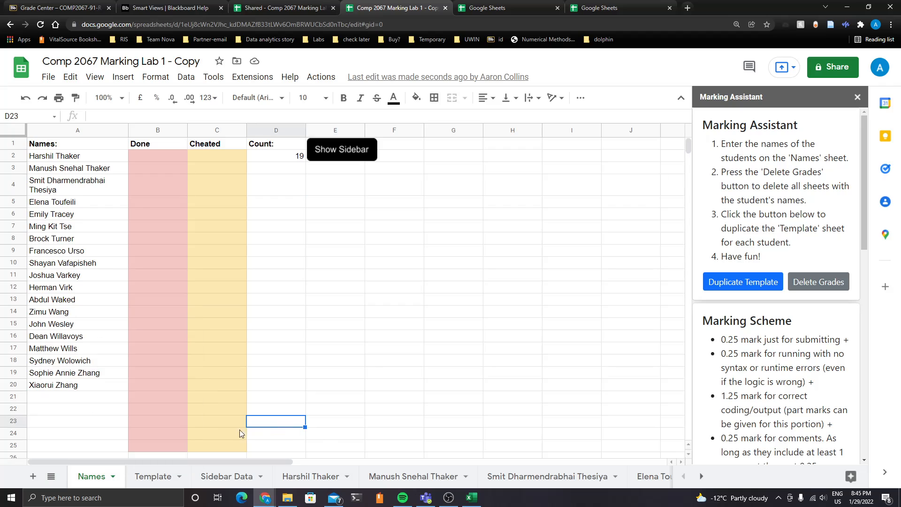
click(51, 476)
scroll(135, 430, down, 2)
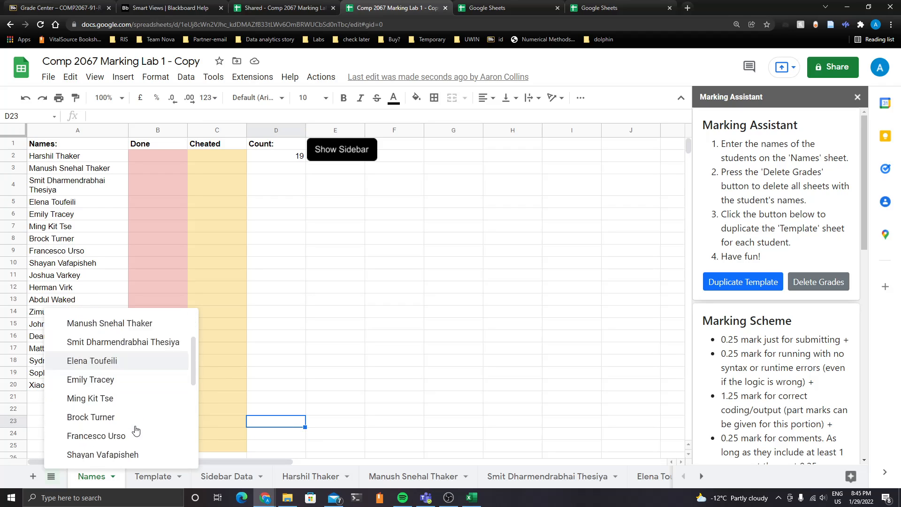
scroll(135, 430, down, 4)
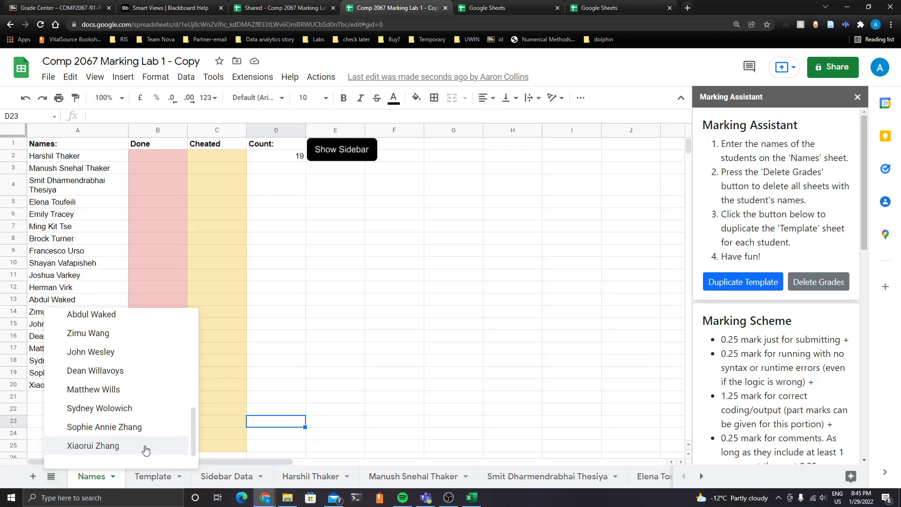
click(358, 388)
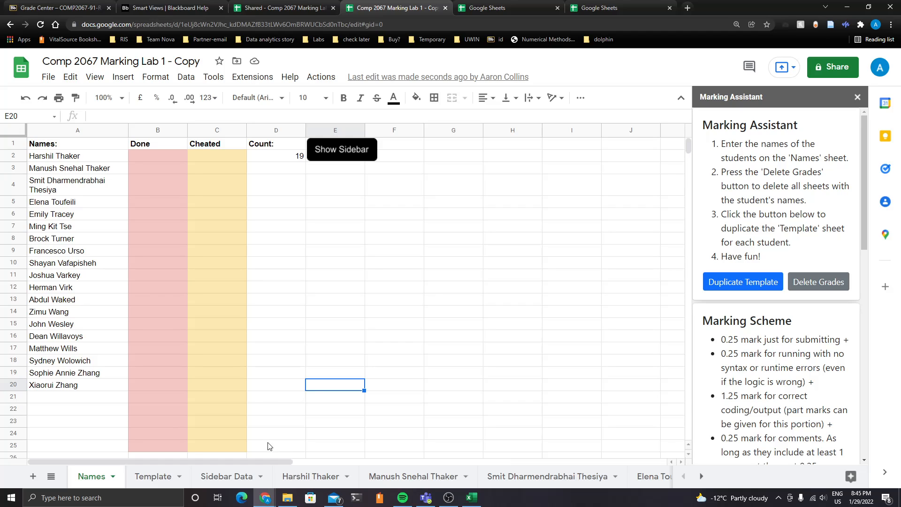
click(320, 477)
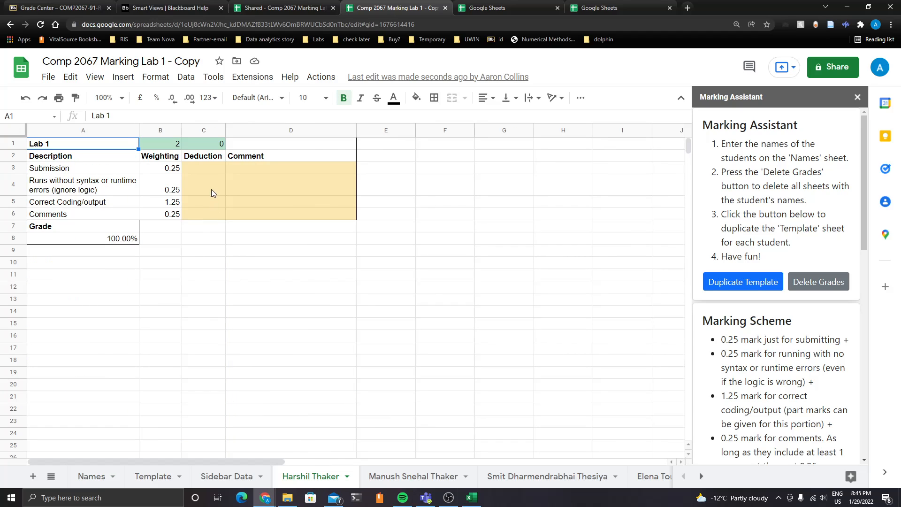
click(216, 171)
text(0.24)
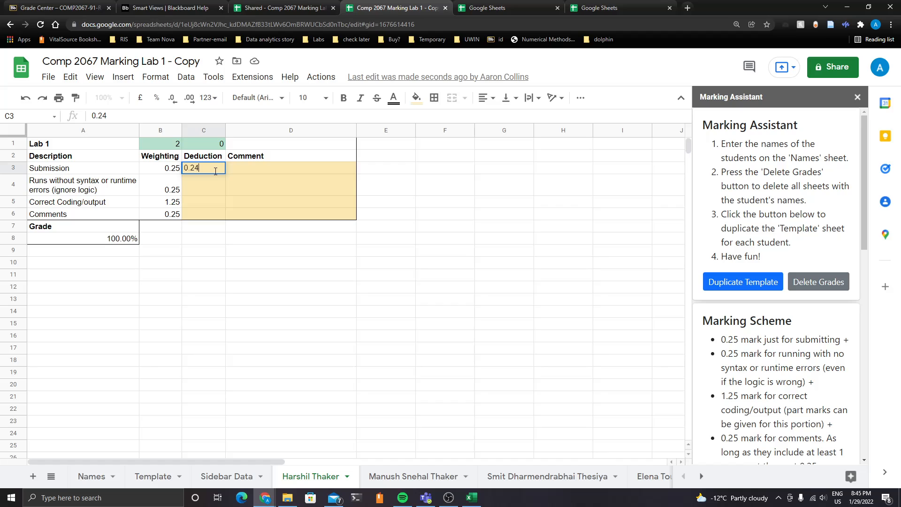
click(264, 173)
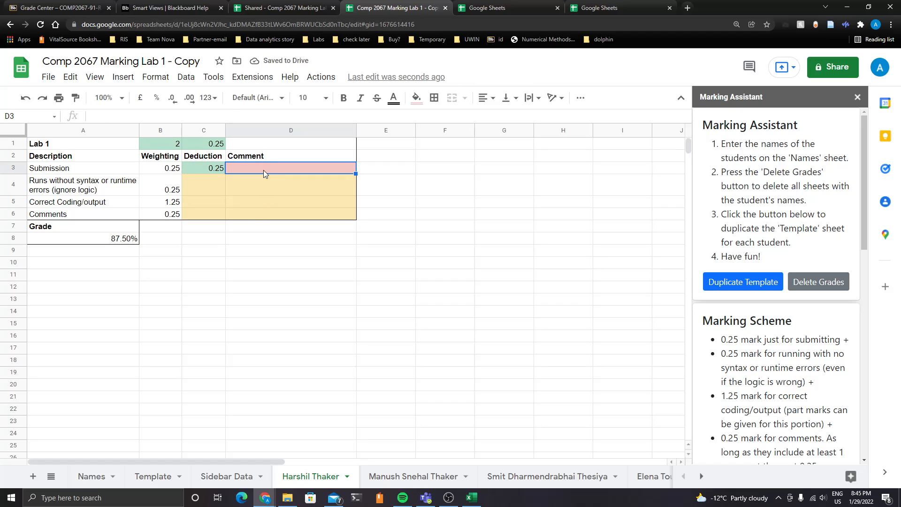
Try writing a comment for Submission, then clear the Submission deduction
double_click(263, 172)
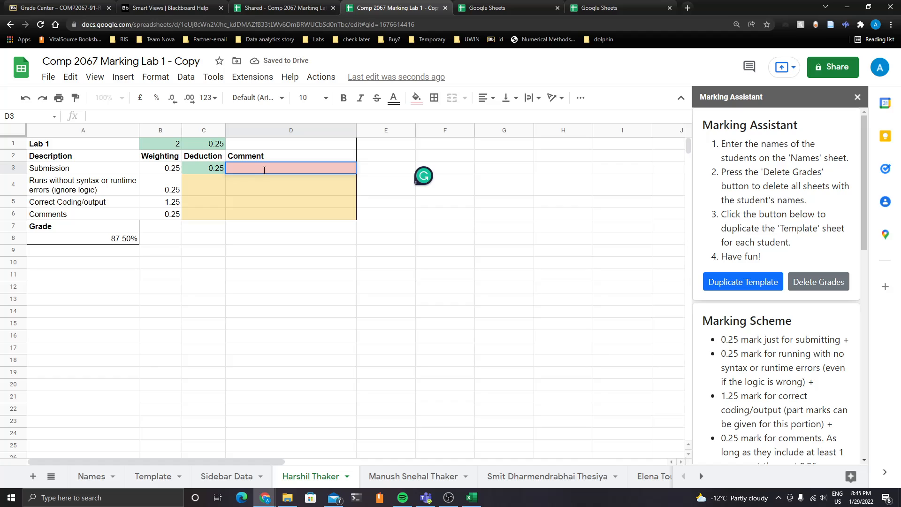
text(Some random)
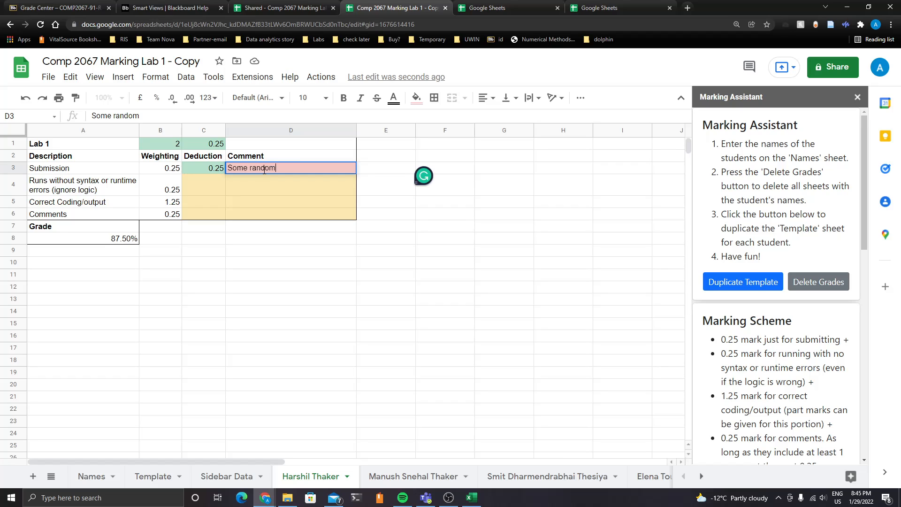
text( reason)
key(BackSpace)
key(BackSpace)
key(BackSpace)
key(BackSpace)
key(BackSpace)
key(BackSpace)
key(BackSpace)
key(BackSpace)
key(BackSpace)
key(BackSpace)
key(BackSpace)
key(BackSpace)
key(BackSpace)
key(BackSpace)
key(BackSpace)
key(BackSpace)
key(BackSpace)
click(213, 170)
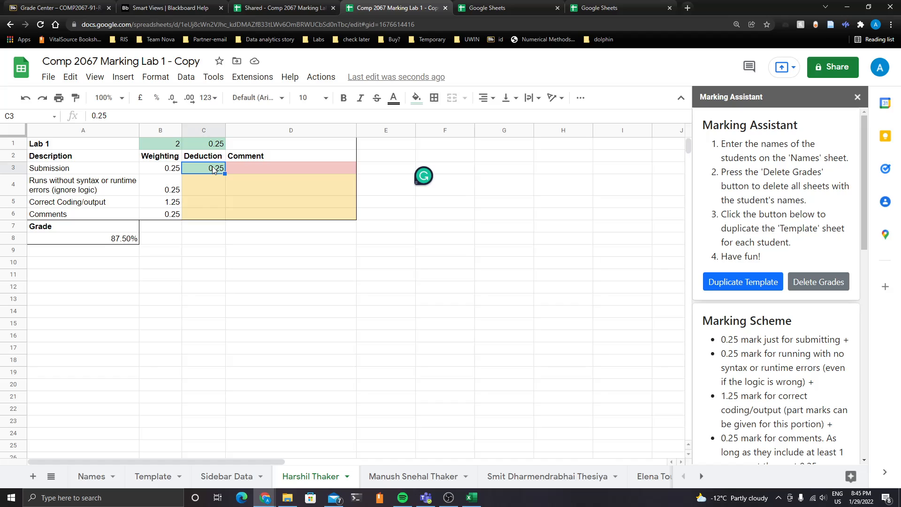
key(Delete)
click(327, 304)
click(301, 258)
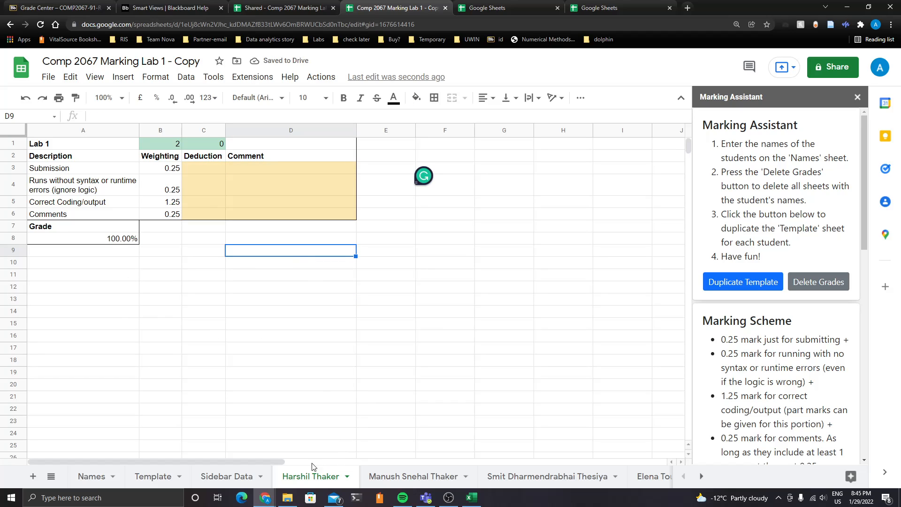
Enter a 0.25 deduction for Submission, then delete it again
click(215, 169)
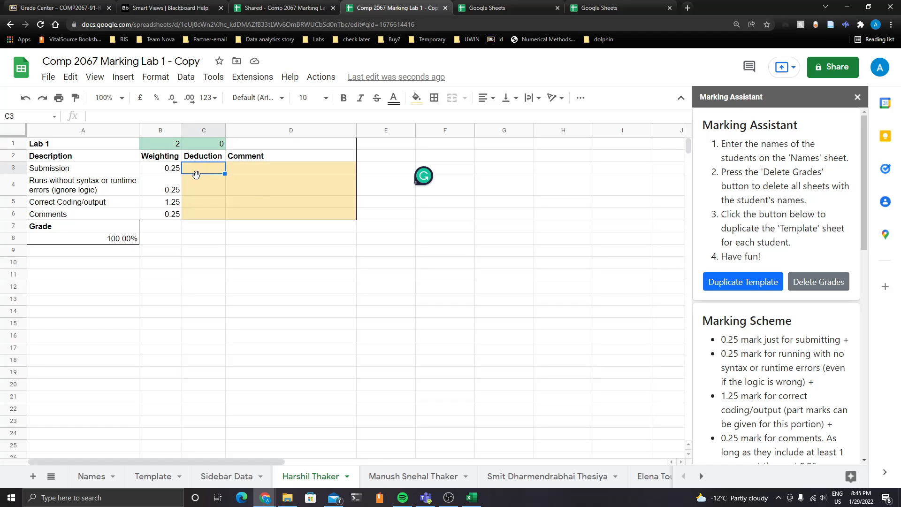
text(0.25)
click(195, 201)
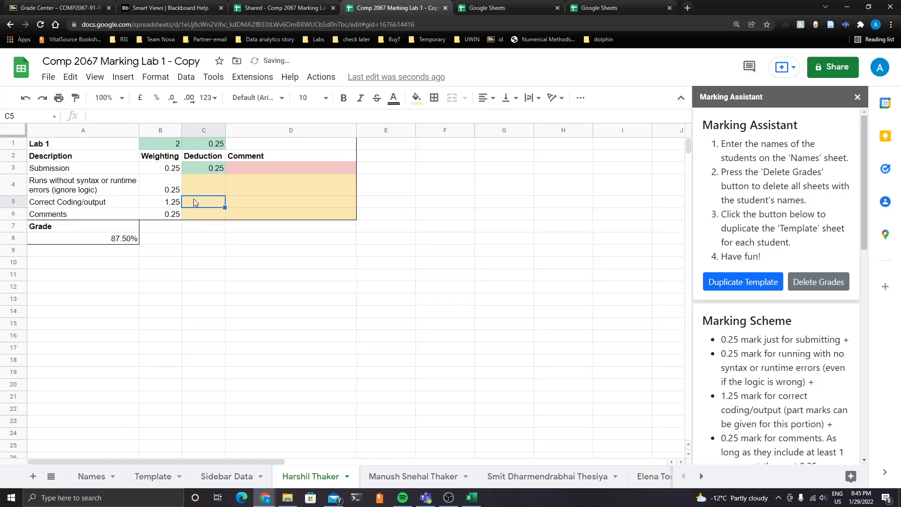
click(211, 217)
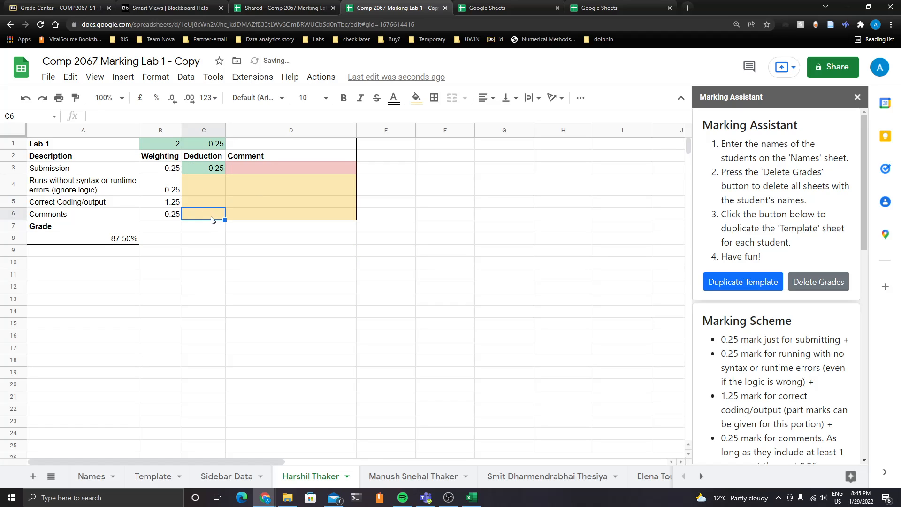
click(213, 169)
key(Delete)
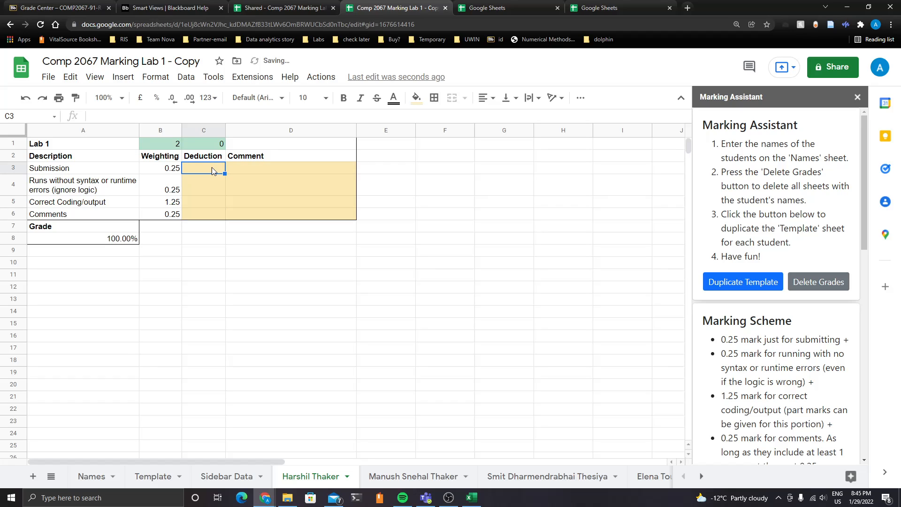
Enter a 0.25 deduction for the Comments criterion
click(206, 202)
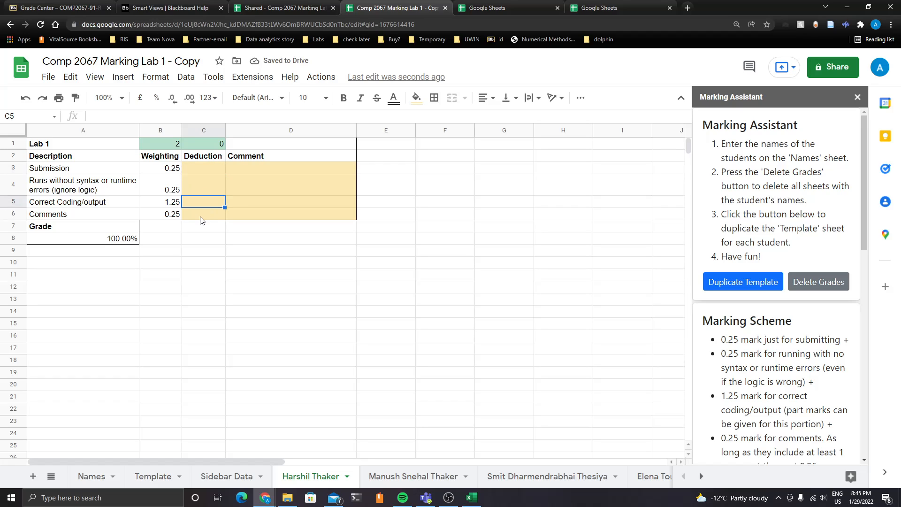
click(202, 218)
text(0.25)
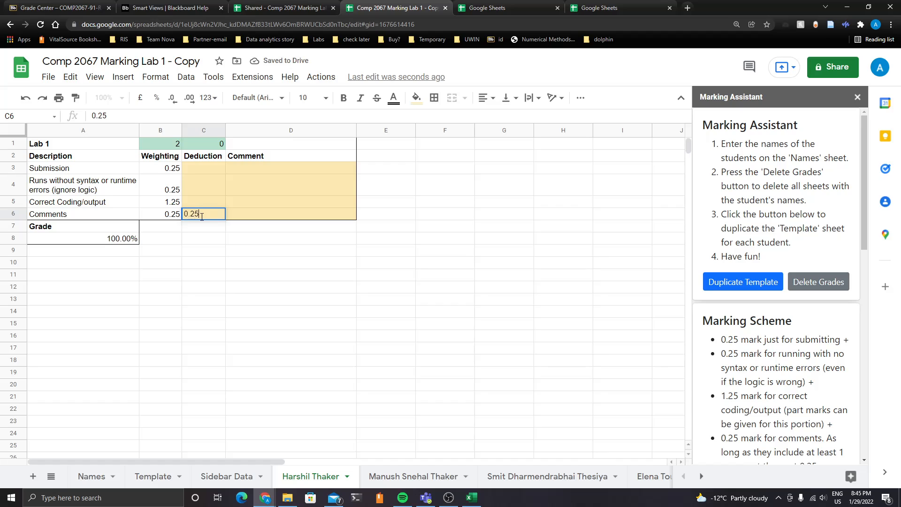
key(Return)
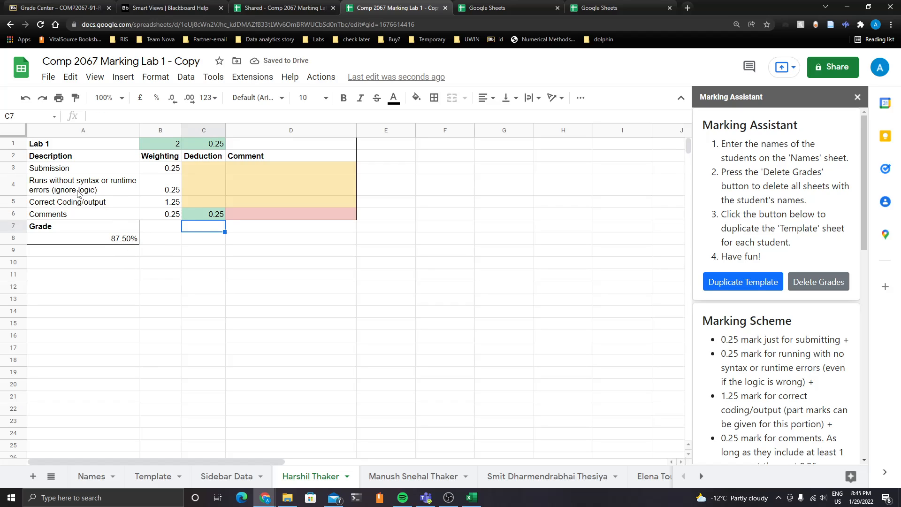
Copy the marking table A1:D8 and select other ranges on the sheet without pasting
drag(55, 144, 281, 238)
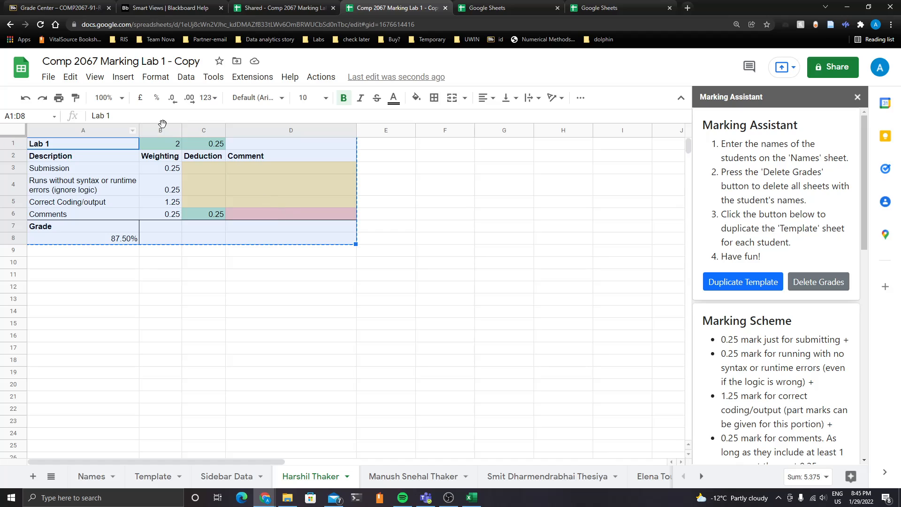
key(ctrl+c)
click(214, 217)
drag(108, 261, 263, 277)
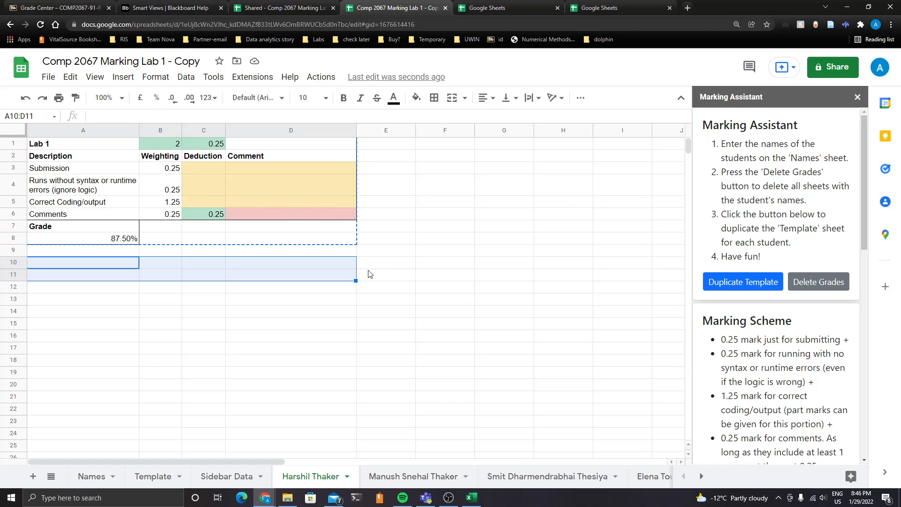
click(238, 317)
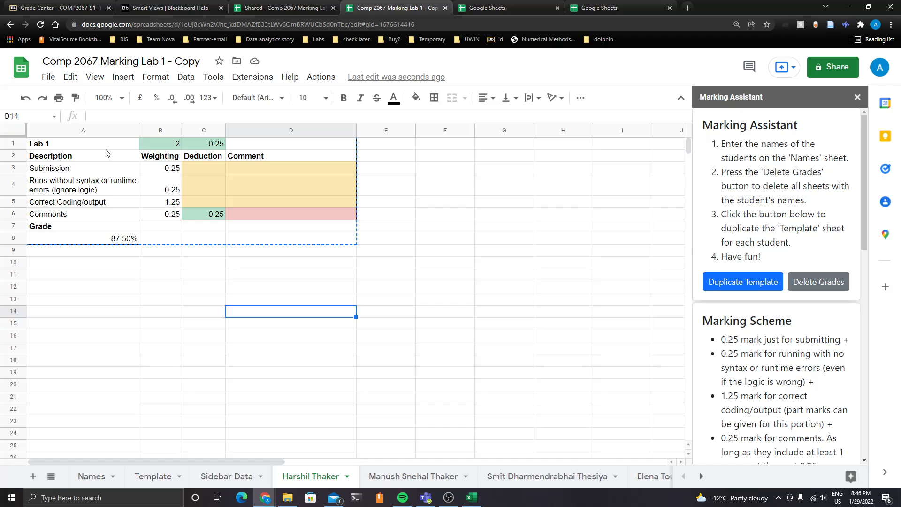
drag(290, 160, 104, 224)
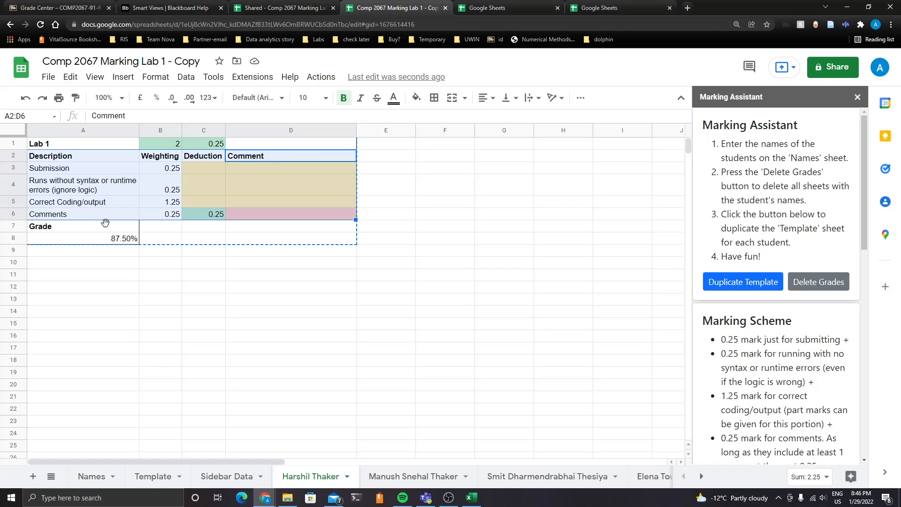
click(197, 276)
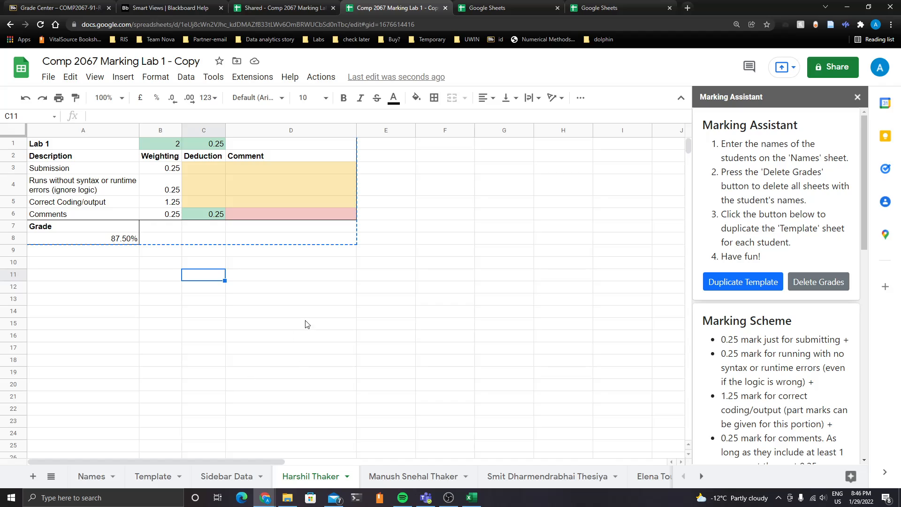
click(420, 477)
click(300, 477)
click(92, 477)
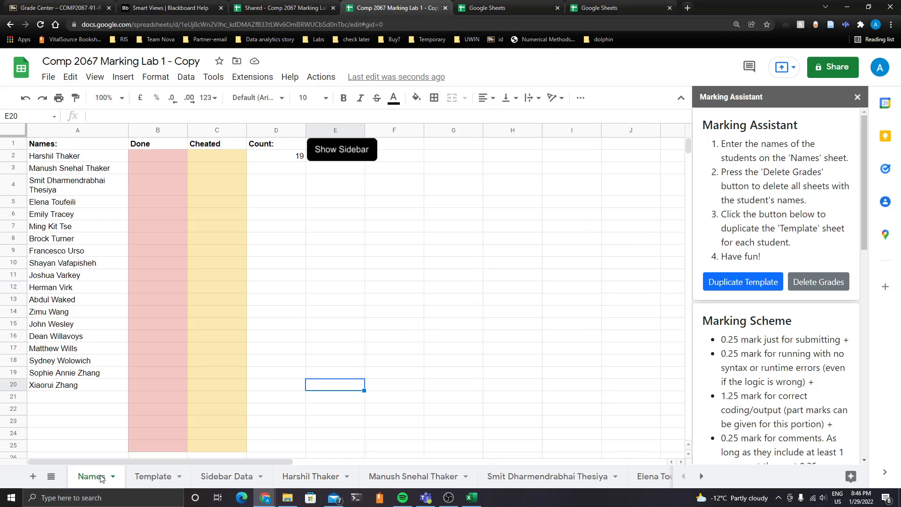
click(164, 159)
text(done)
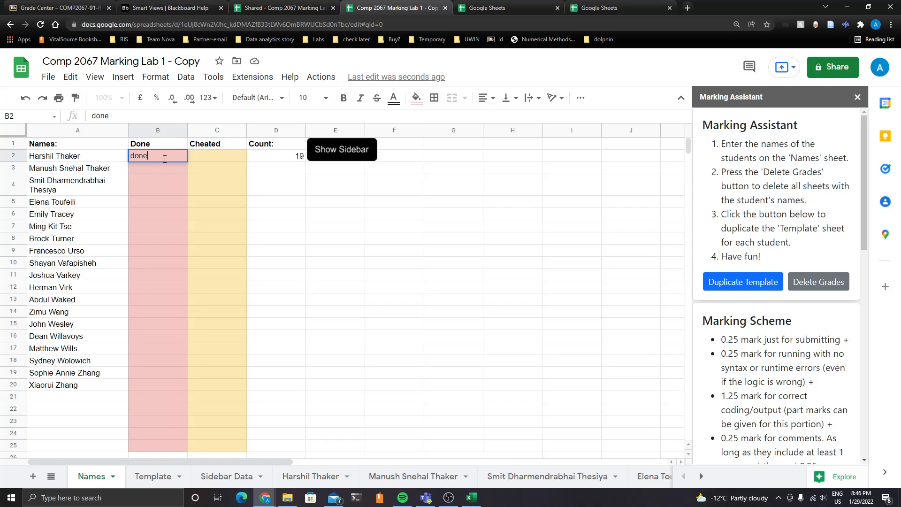
key(Tab)
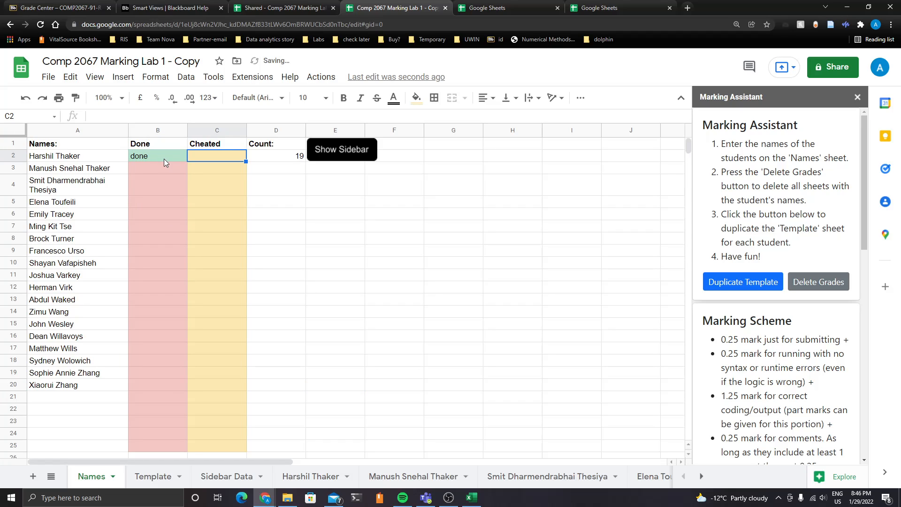
text(no)
key(Return)
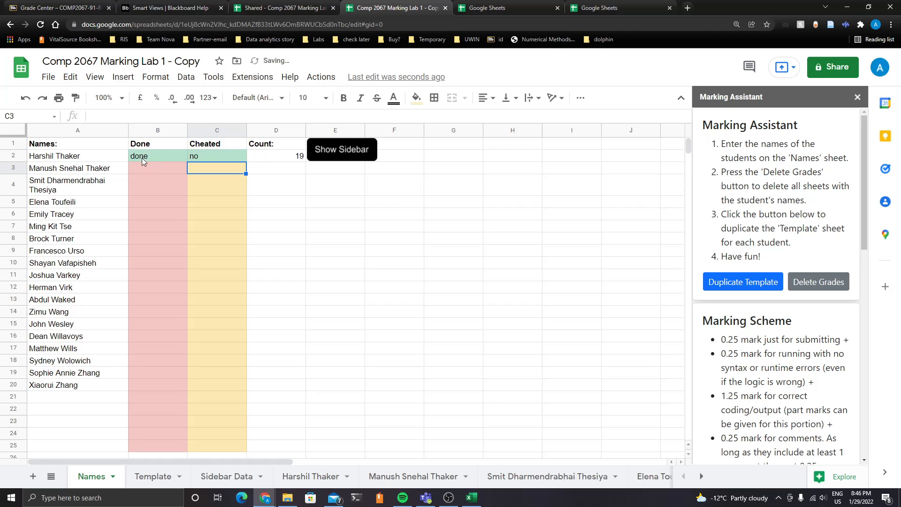
click(223, 155)
key(Delete)
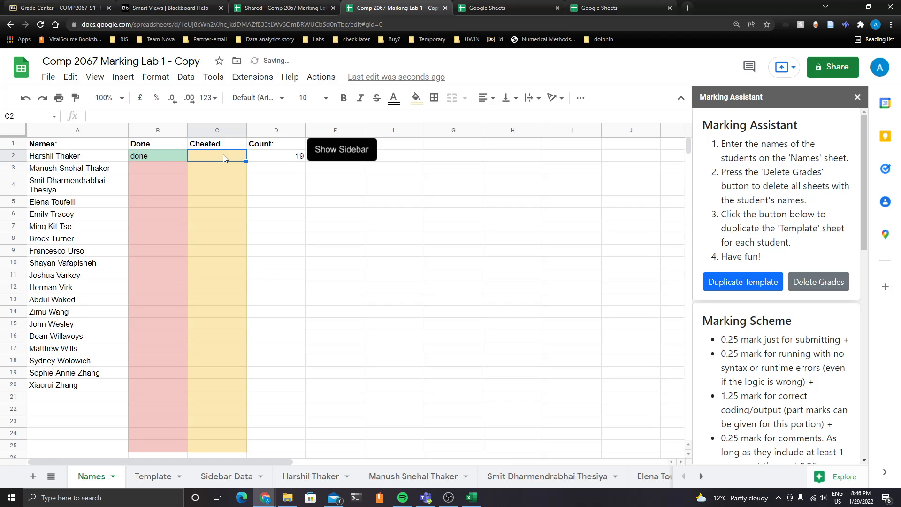
key(Down)
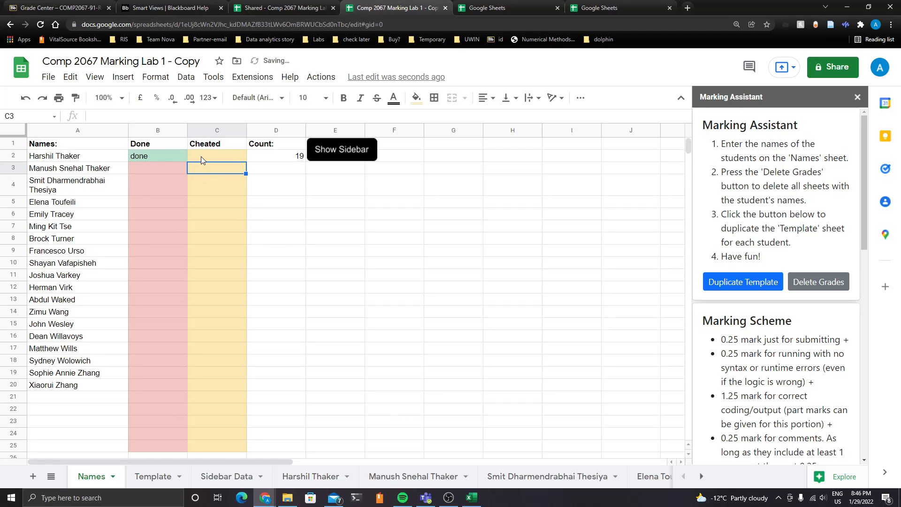
click(168, 167)
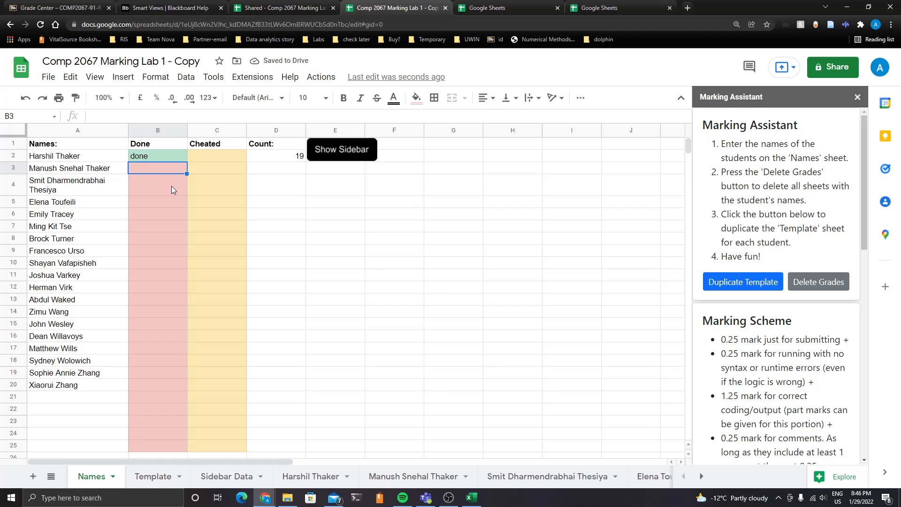
click(159, 381)
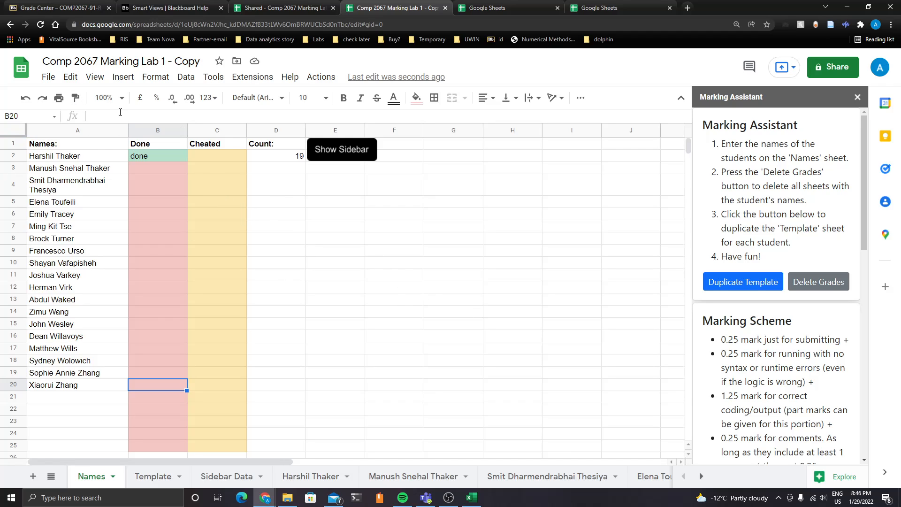
Make a copy of the spreadsheet, keeping the default name and My Drive folder
click(47, 79)
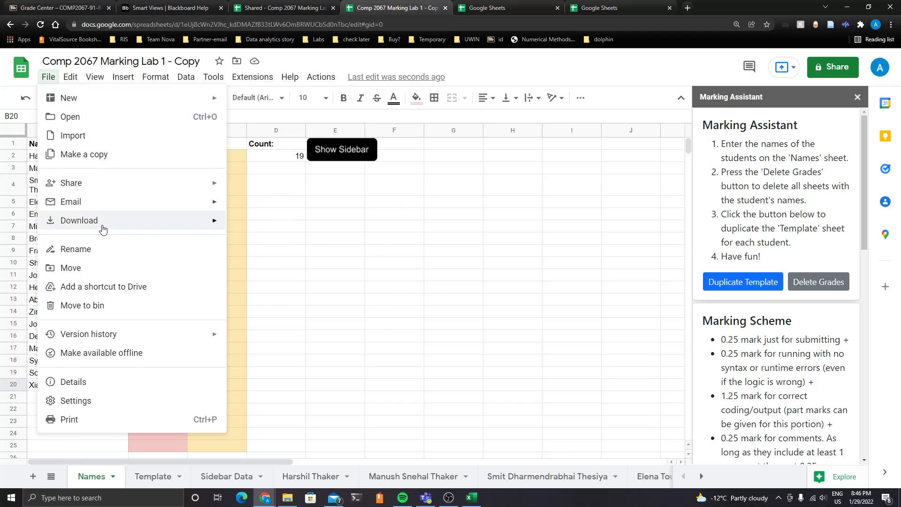
mouse_move(105, 228)
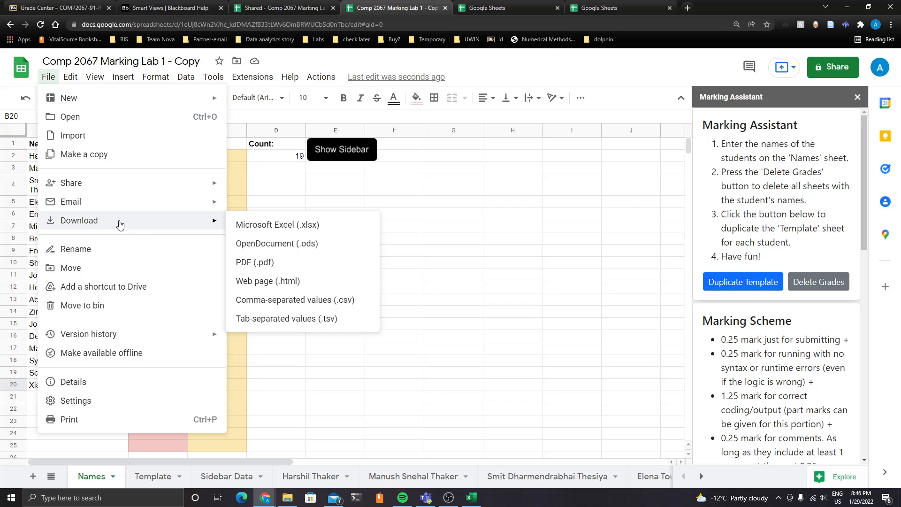
click(107, 154)
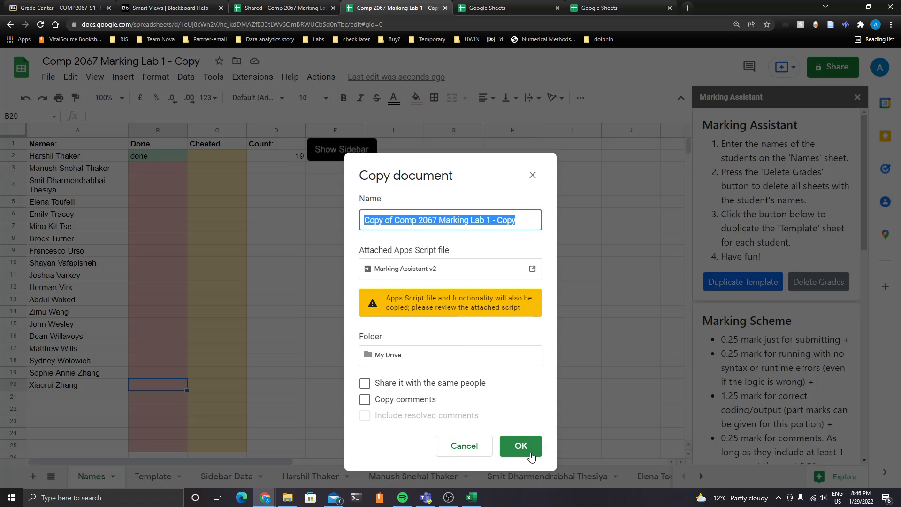
click(518, 444)
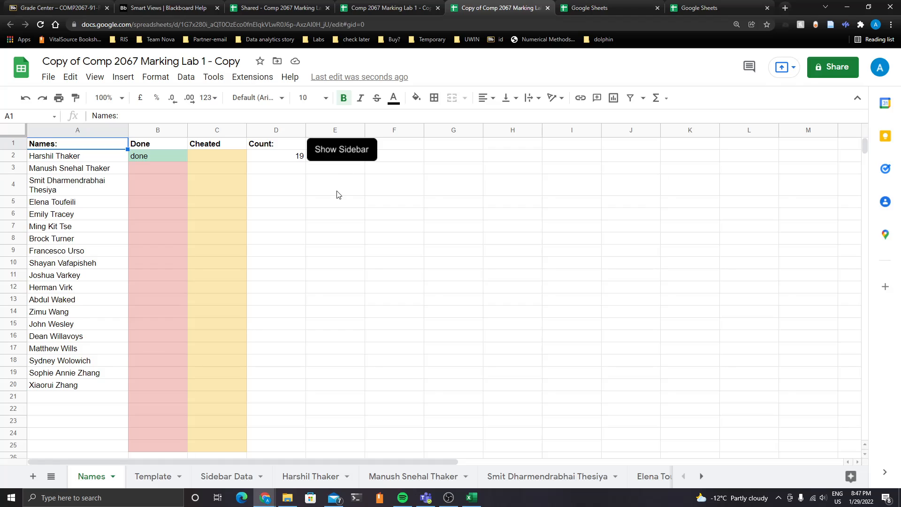
Authorize the Marking Assistant script with the Google account, allowing its permissions, and open the Marking Assistant sidebar
click(338, 155)
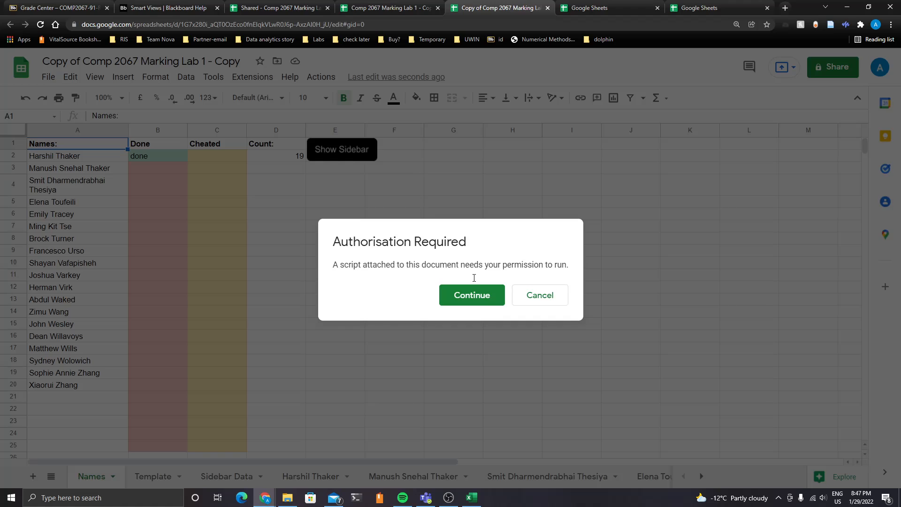
click(475, 297)
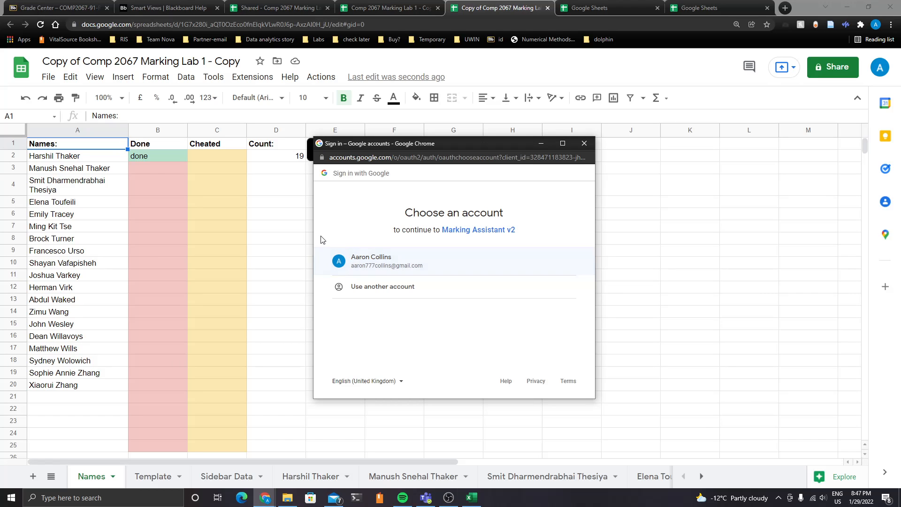
click(376, 261)
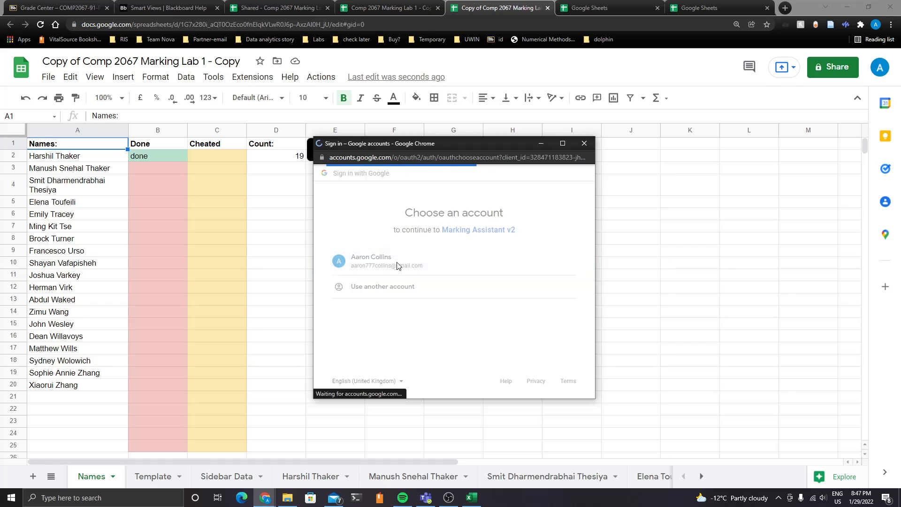
click(352, 327)
scroll(357, 321, down, 1)
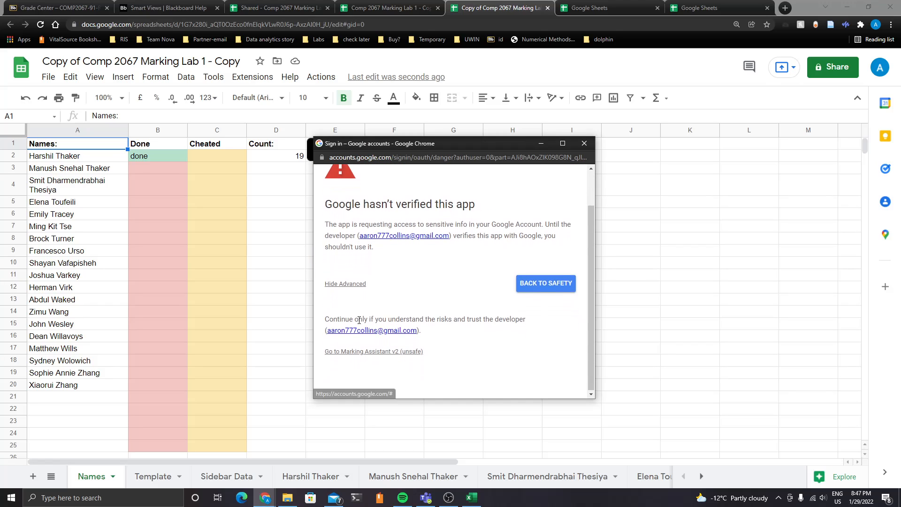
click(402, 353)
scroll(439, 319, down, 5)
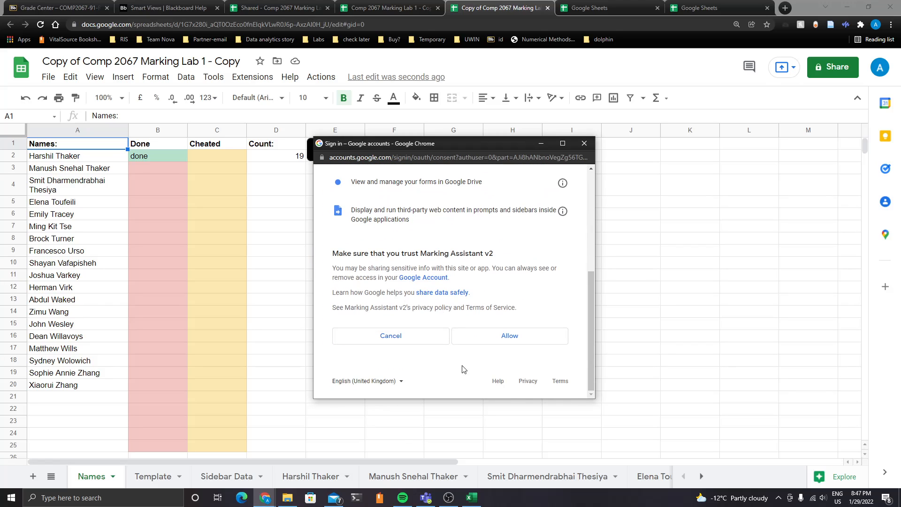
click(540, 346)
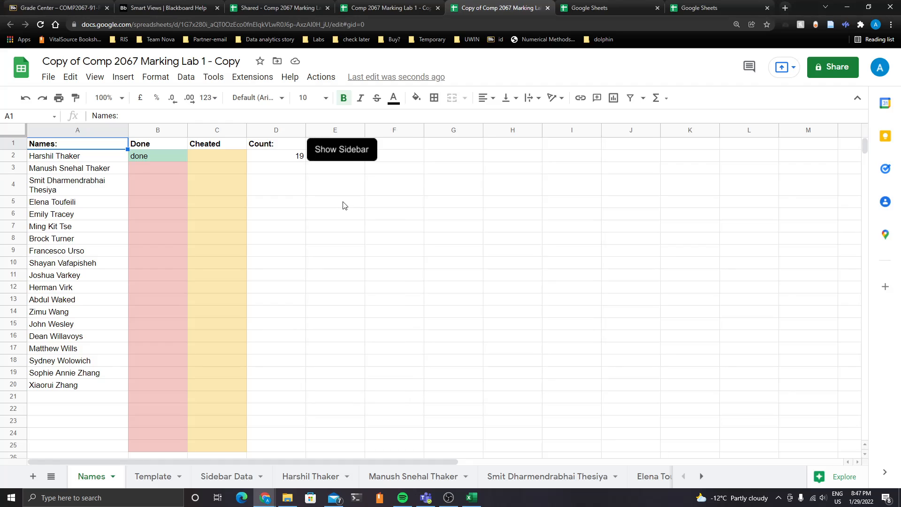
click(342, 155)
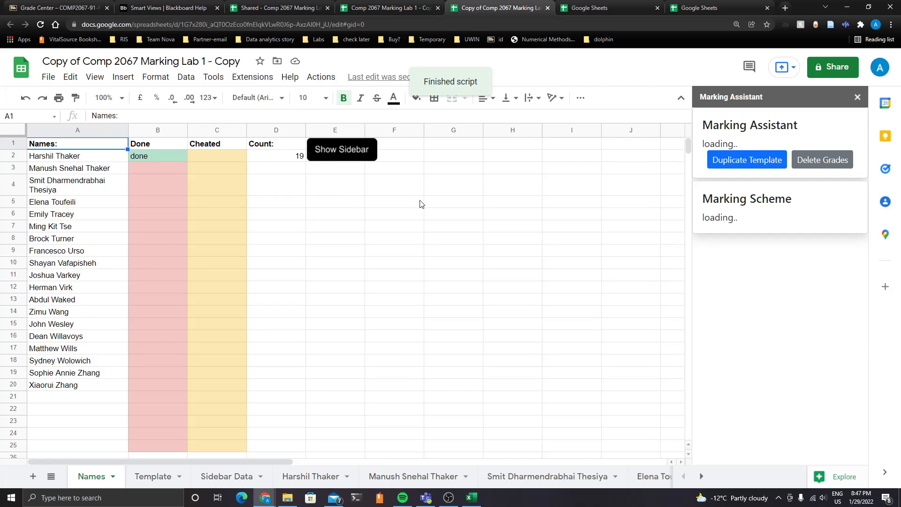
On the Template sheet, change the title cell from the lab heading to Lab 2
click(167, 479)
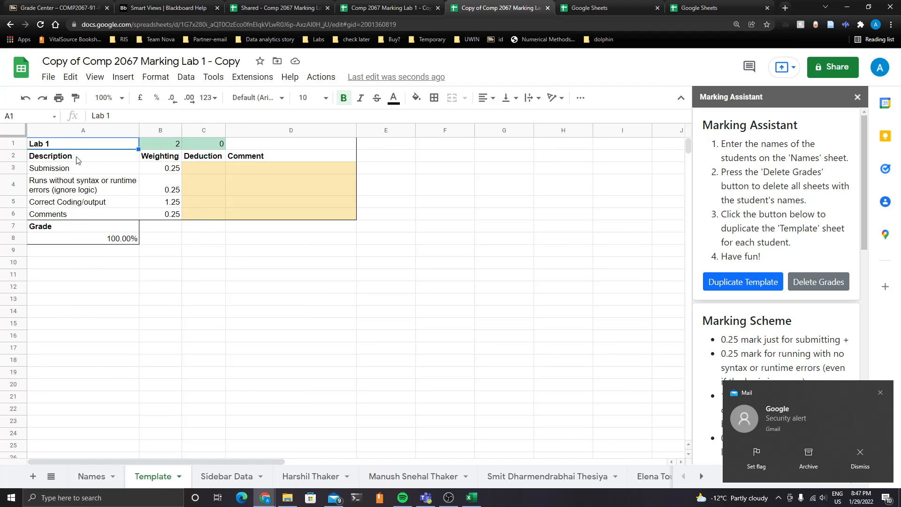
double_click(63, 149)
key(BackSpace)
text(2)
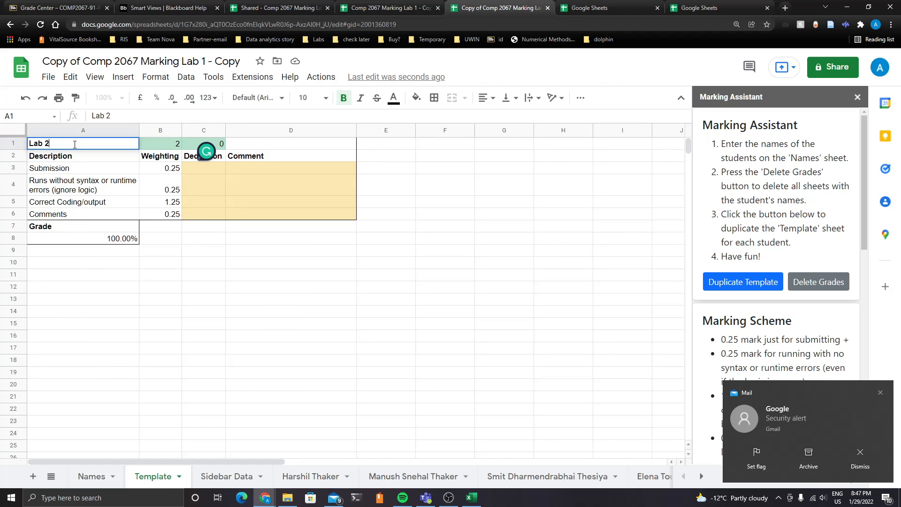
click(293, 340)
click(579, 330)
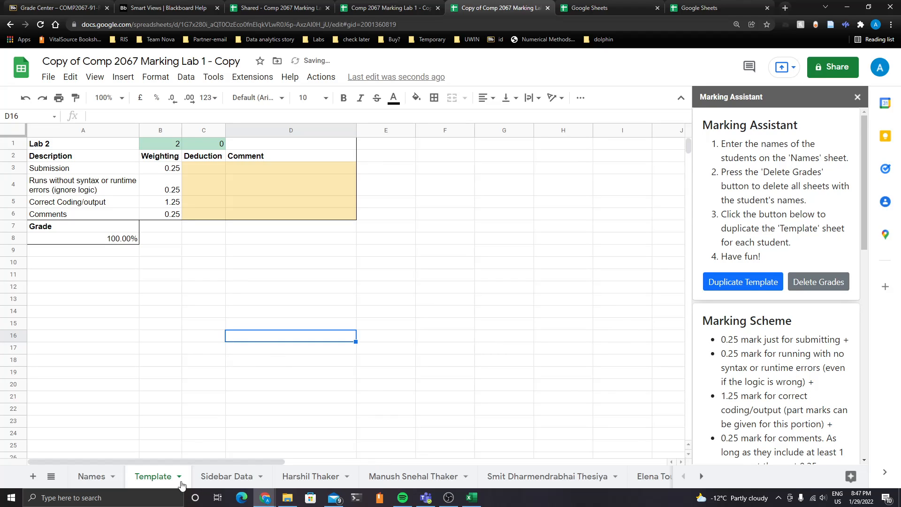
Delete all existing student grade sheets with the sidebar's Delete Grades command, confirming the deletion
click(331, 479)
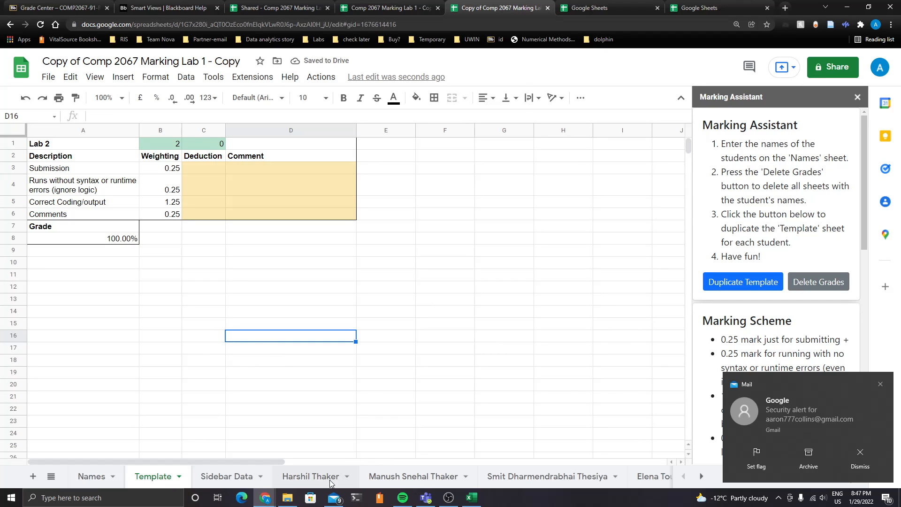
click(880, 384)
click(91, 477)
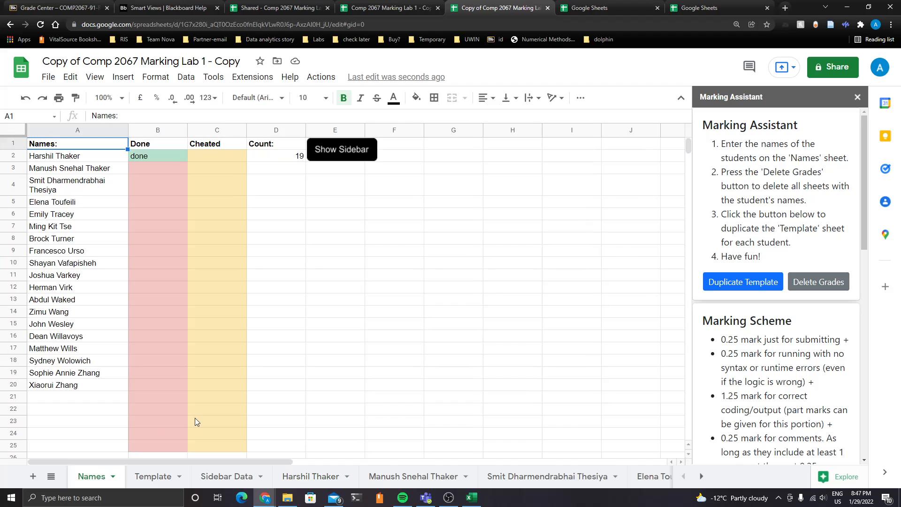
click(819, 283)
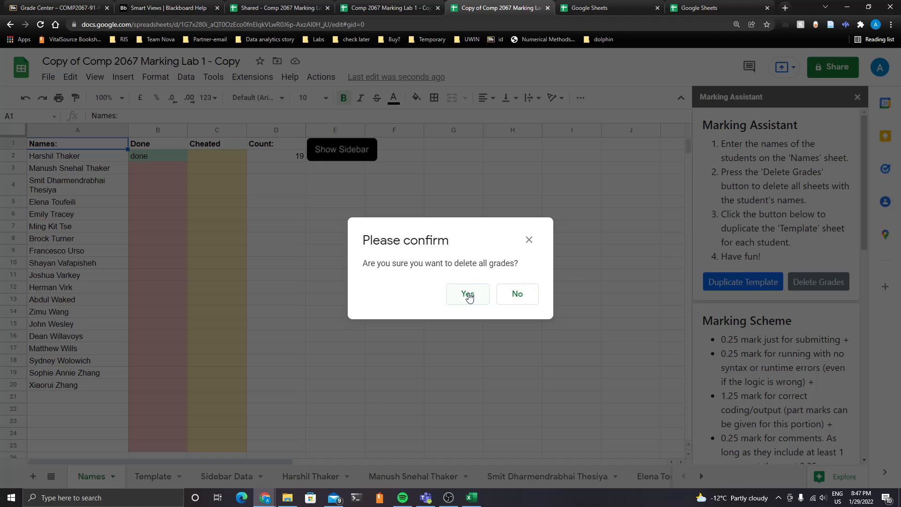
click(468, 295)
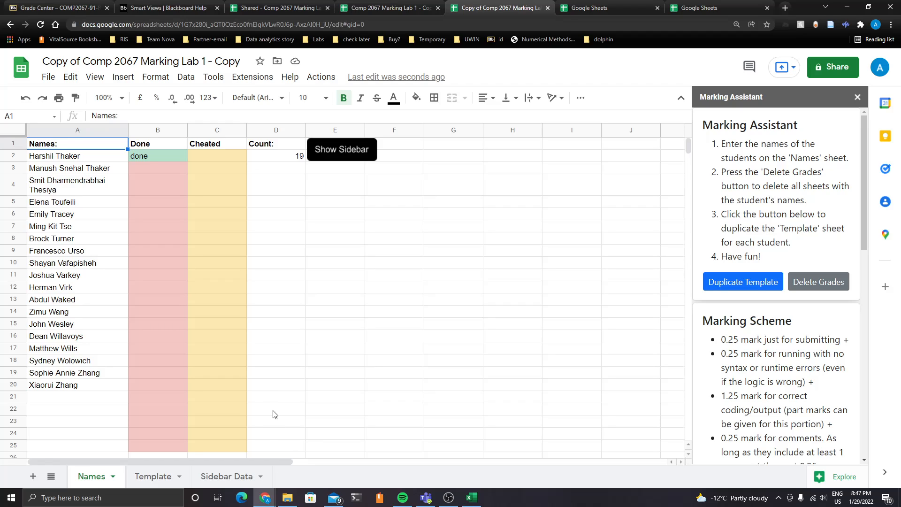
Duplicate the Template sheet into a marking sheet for each student on the Names list
click(742, 285)
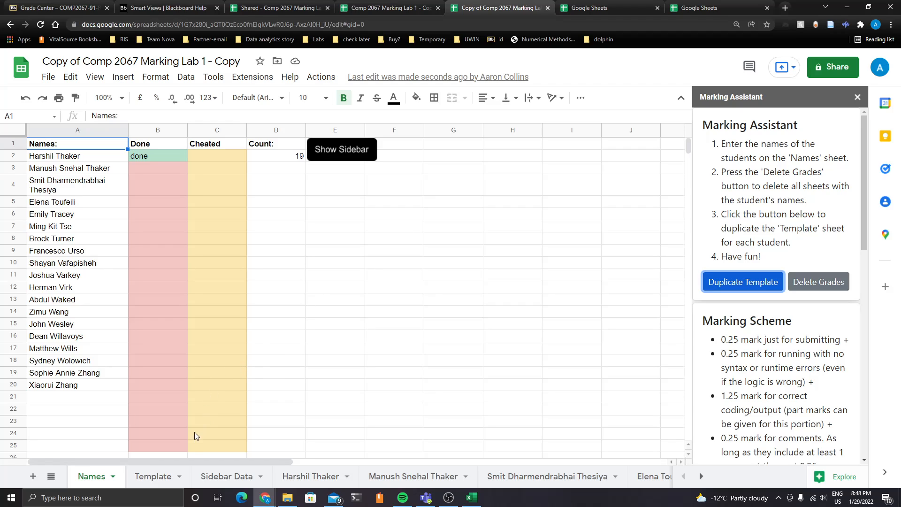
click(310, 476)
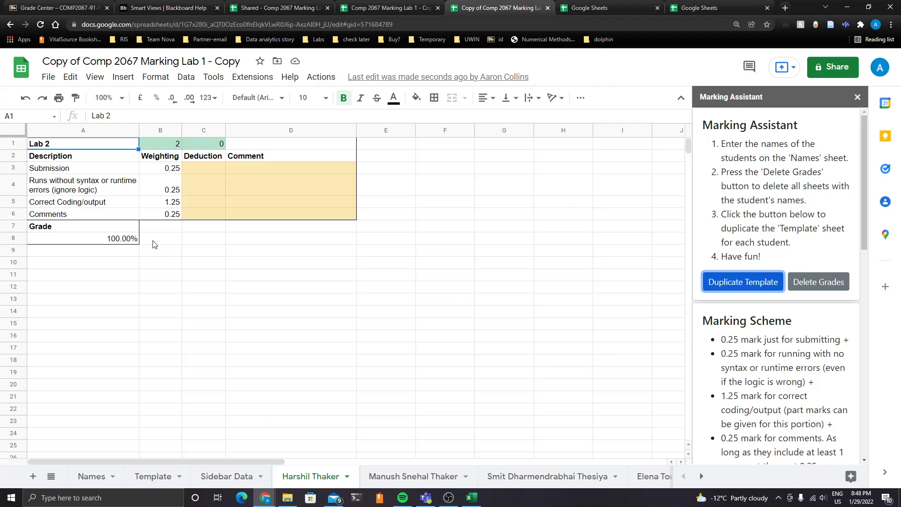
click(184, 266)
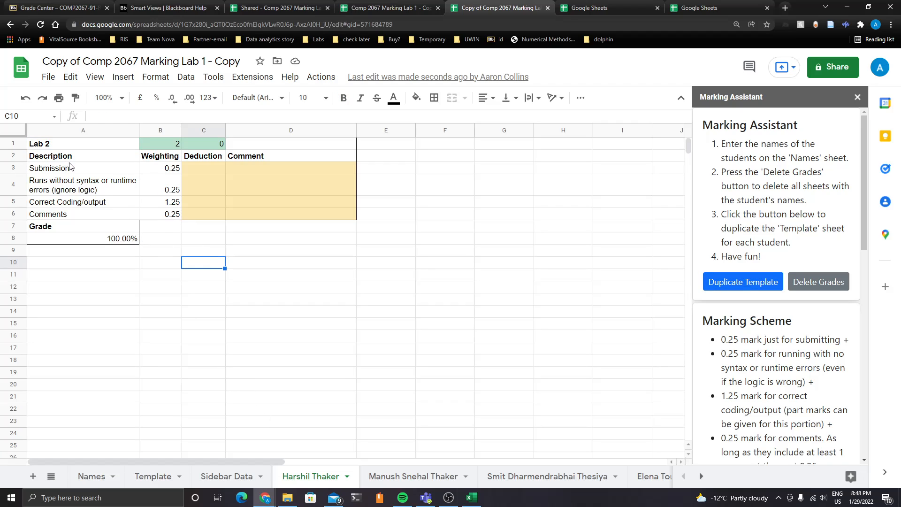
Browse the new student sheets and the Template sheet to check their marking tables
click(391, 474)
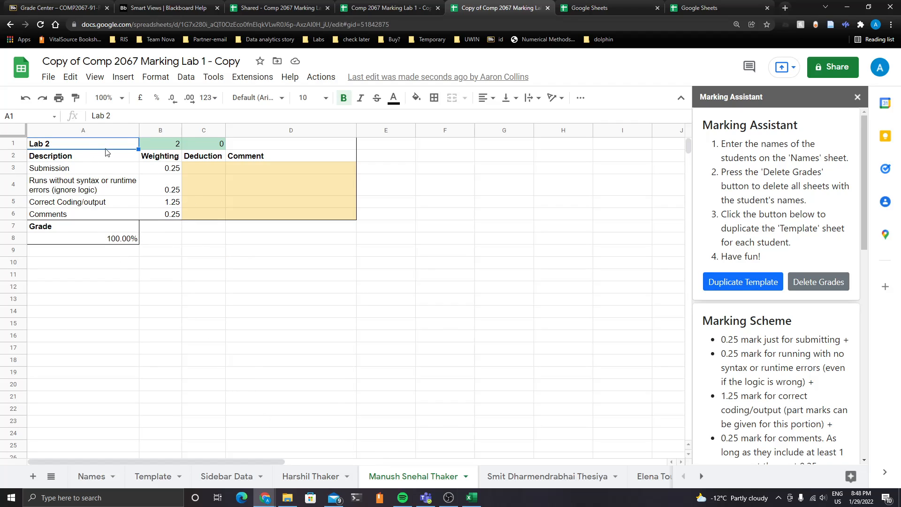
click(291, 263)
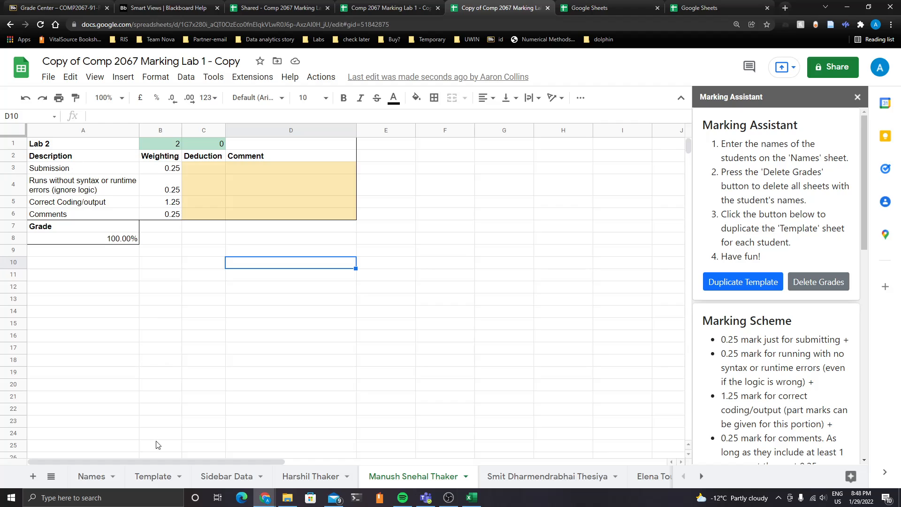
click(169, 477)
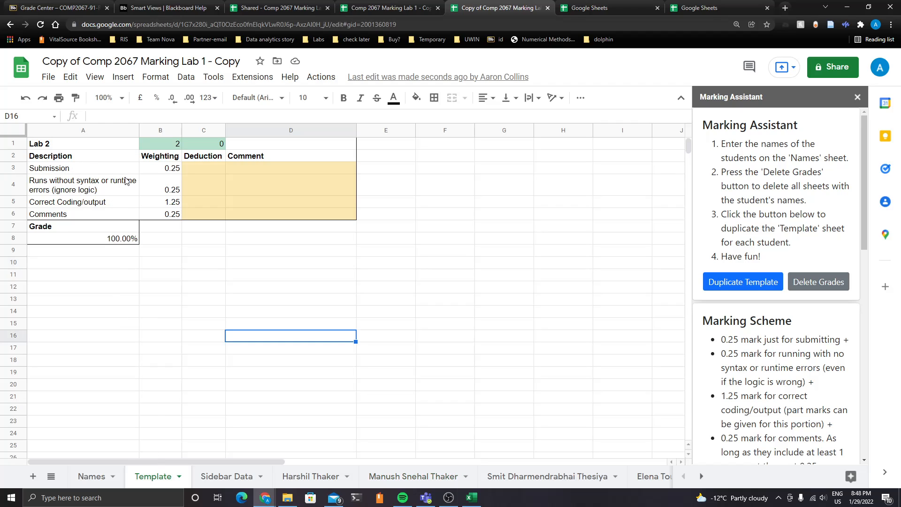
click(322, 480)
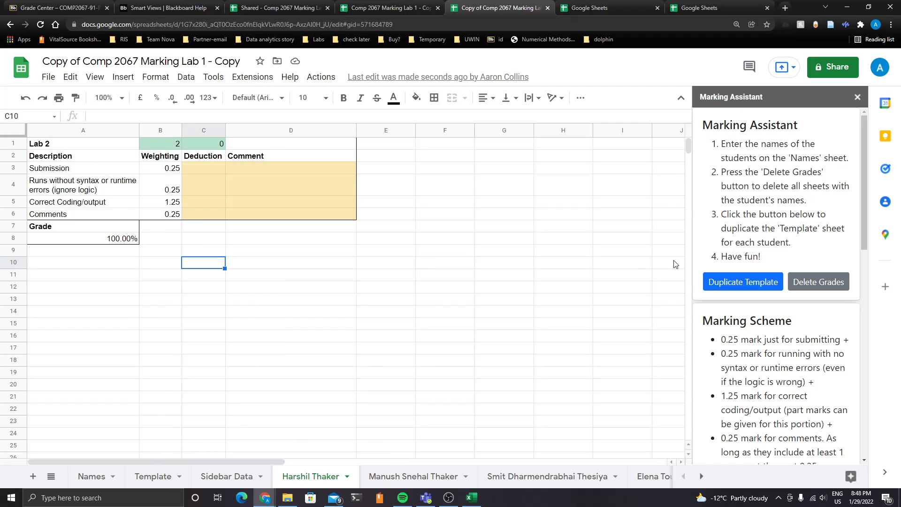
click(281, 311)
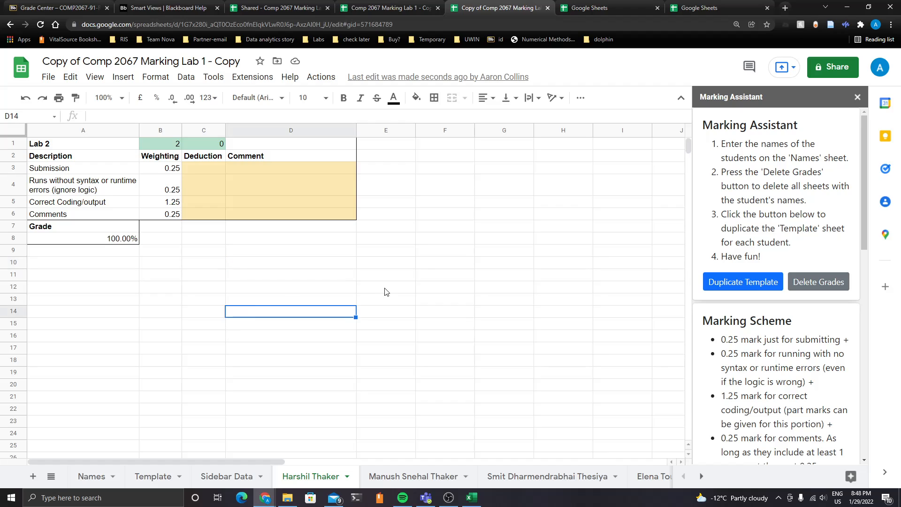
click(205, 289)
click(310, 287)
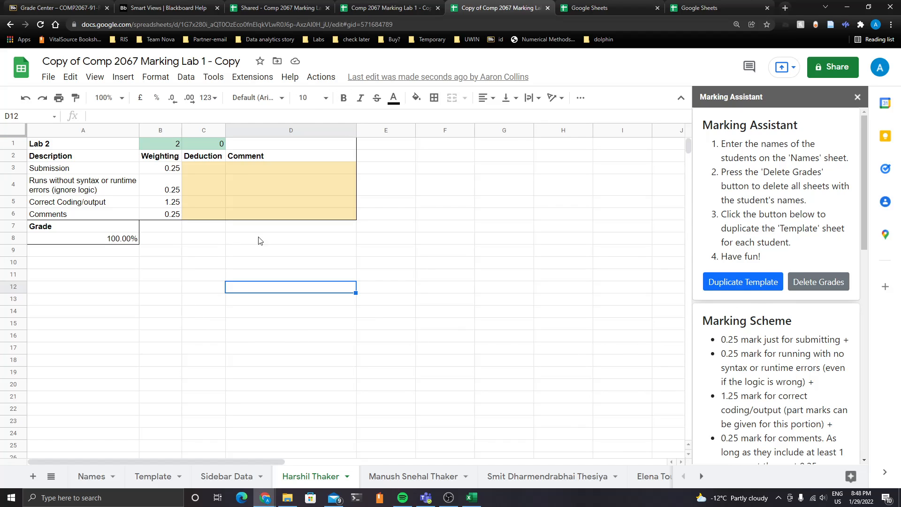
drag(214, 240, 467, 362)
click(349, 308)
click(276, 290)
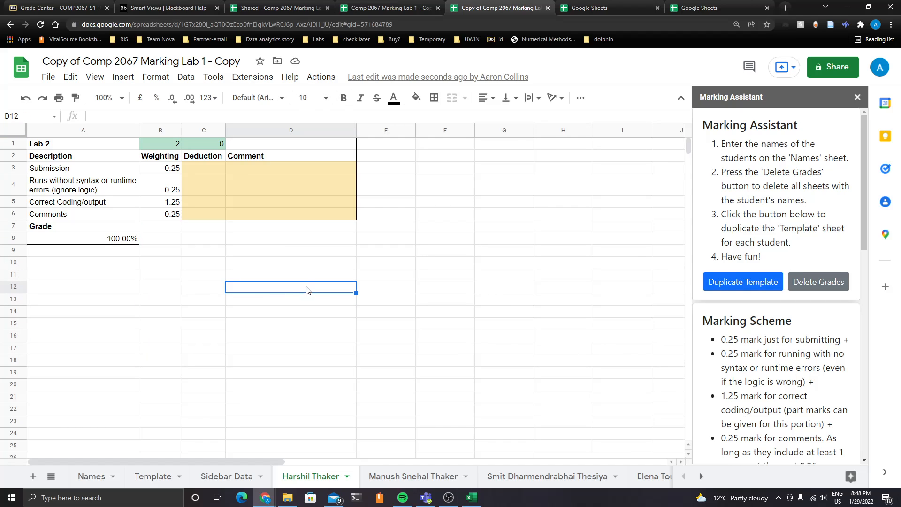